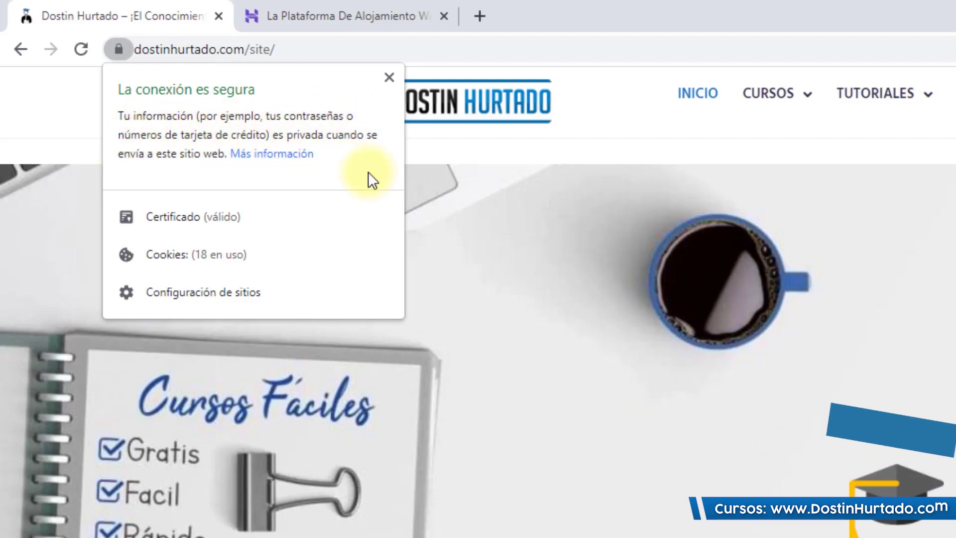
Close the site security details and open the Hosting WordPress page on the Hostinger website
left_click(525, 309)
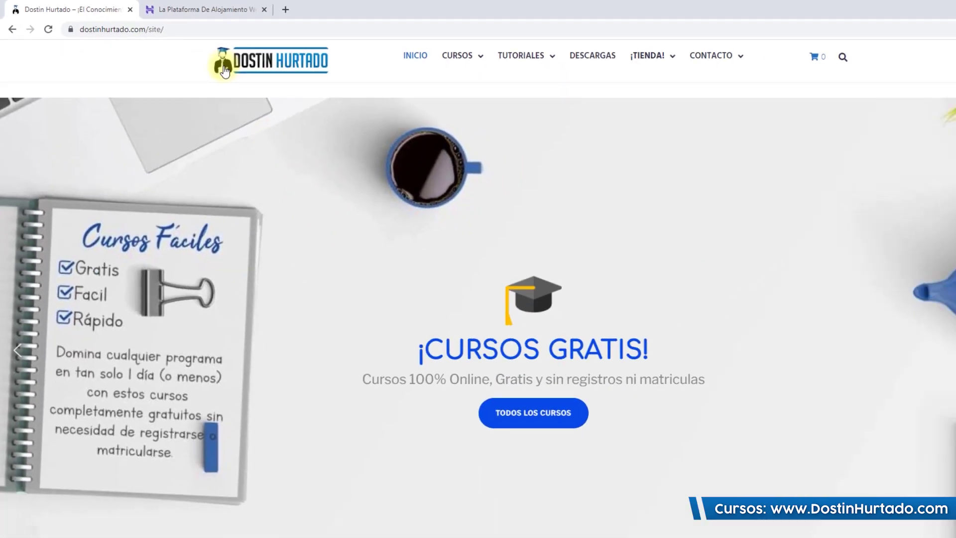
left_click(371, 11)
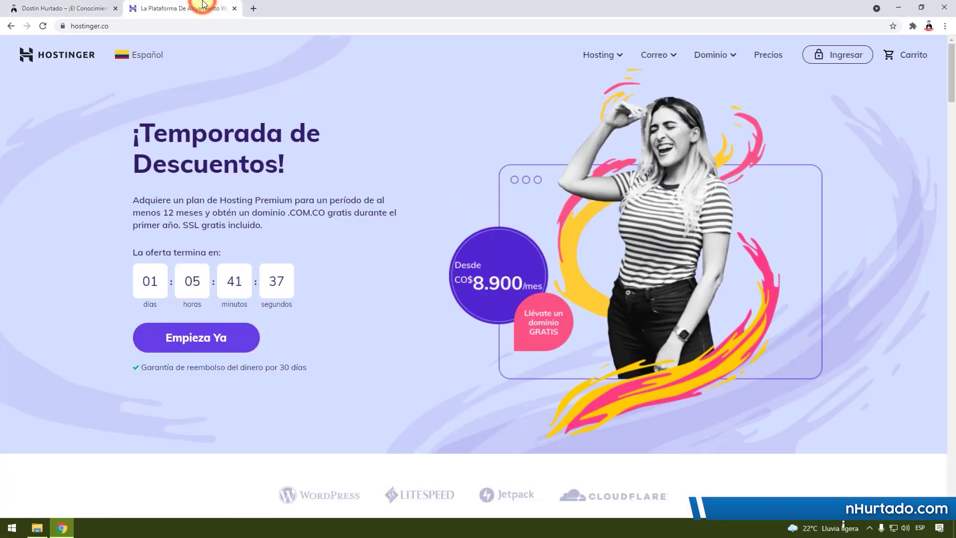
left_click(616, 53)
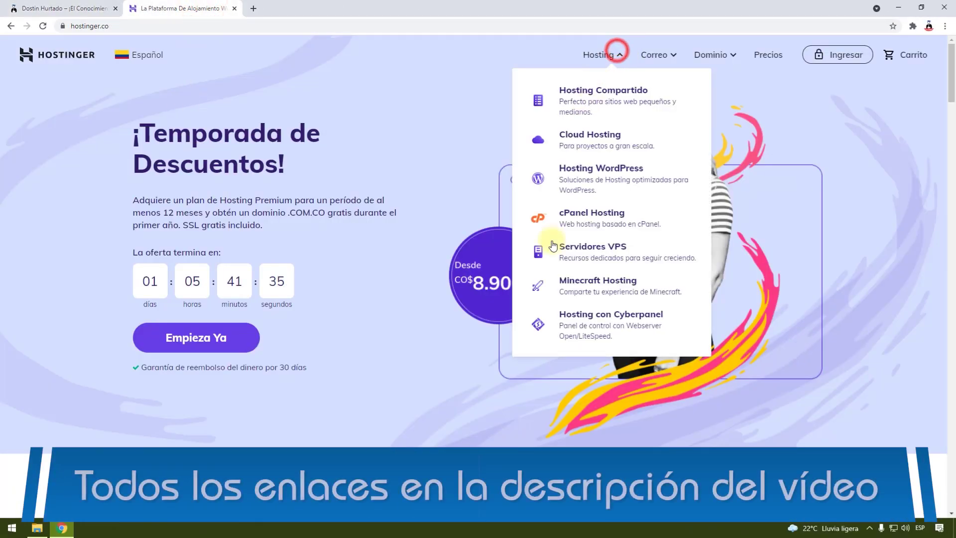
left_click(601, 169)
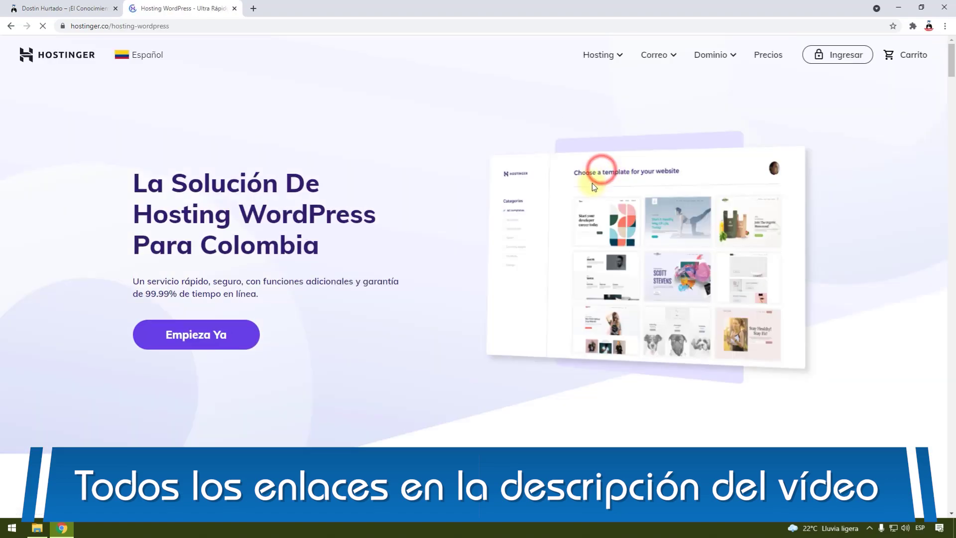
Examine the free SSL entry in the feature list of the cheapest WordPress hosting plan
scroll(348, 156, "down", 10)
left_click(176, 179)
scroll(225, 127, "down", 3)
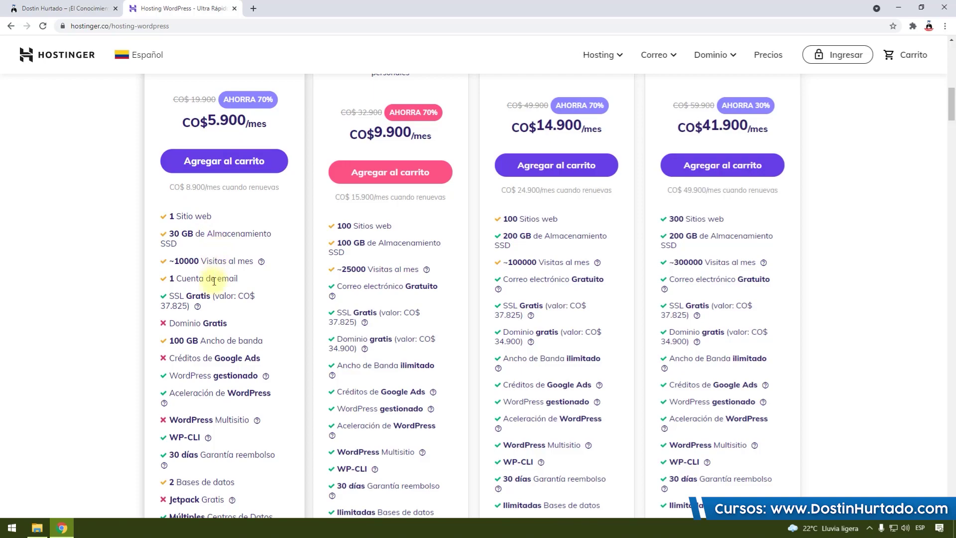
left_click_drag(166, 296, 182, 309)
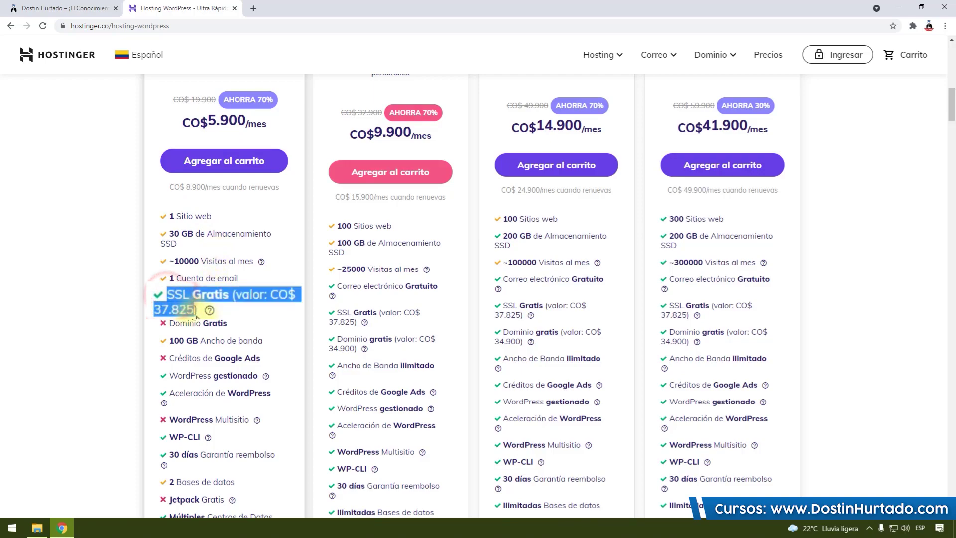
left_click(142, 307)
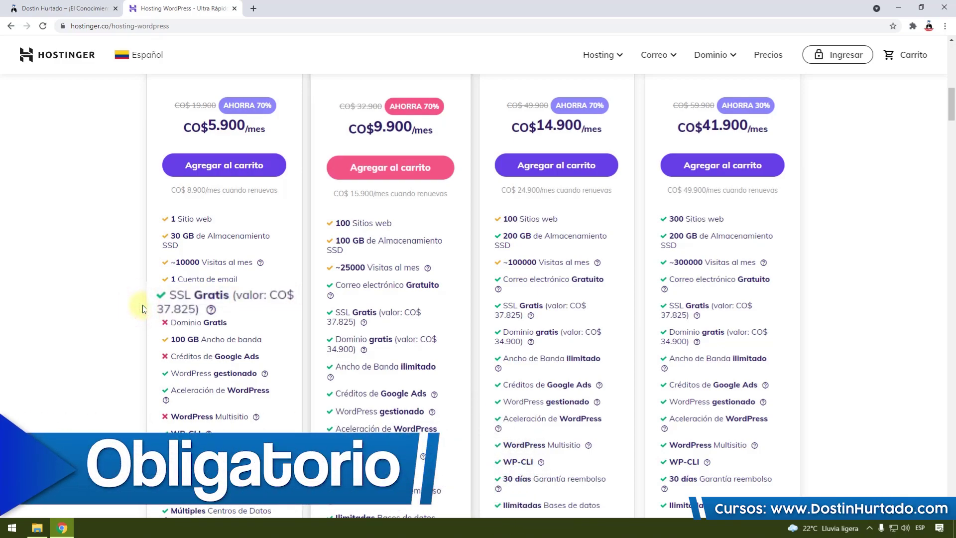
key("Home")
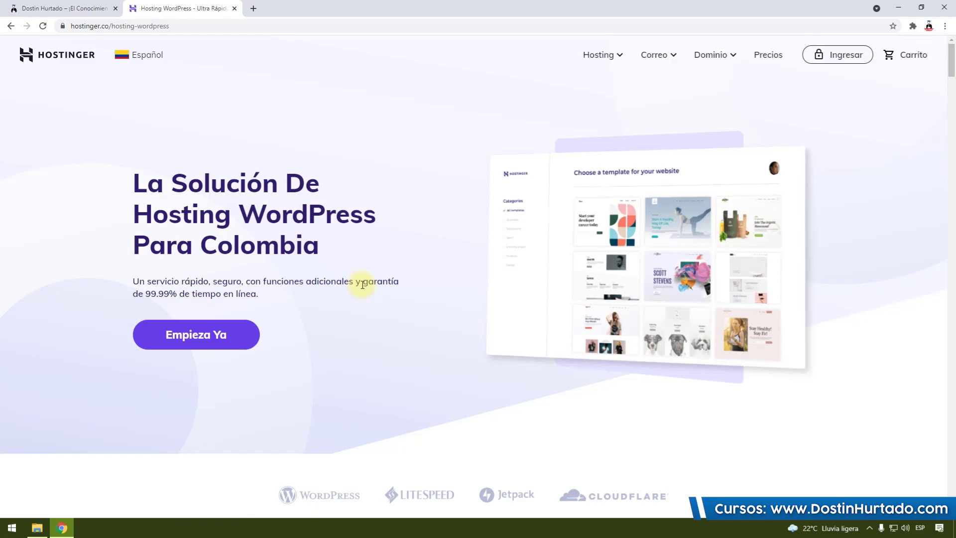
Enter the Hostinger client area and review the pending SSL certificates and the hosting and domain sections
left_click(851, 54)
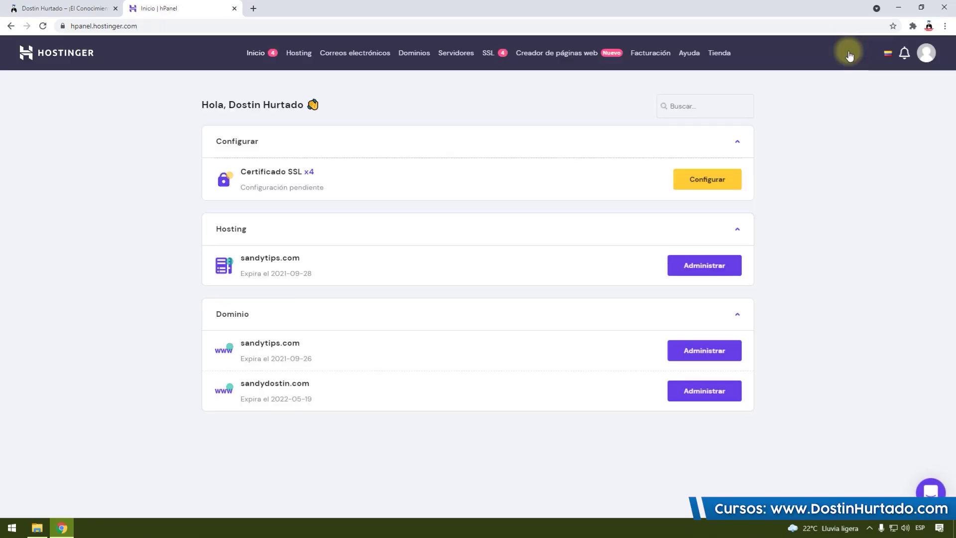
left_click(309, 173)
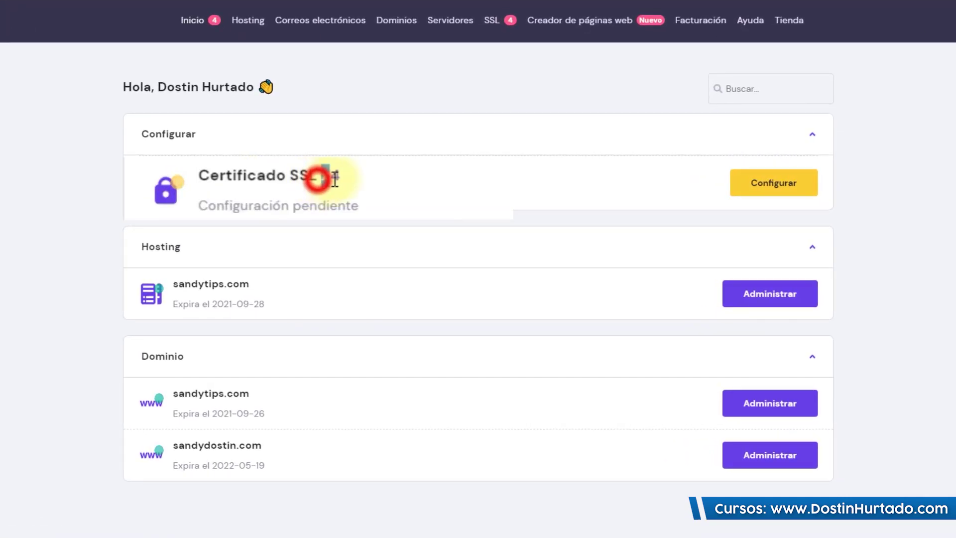
double_click(329, 175)
double_click(301, 175)
left_click(347, 179)
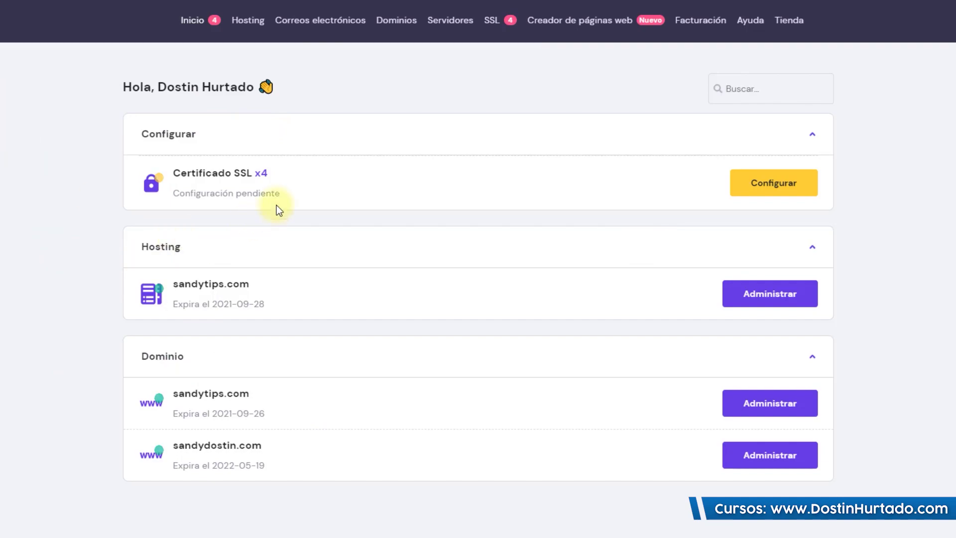
double_click(268, 174)
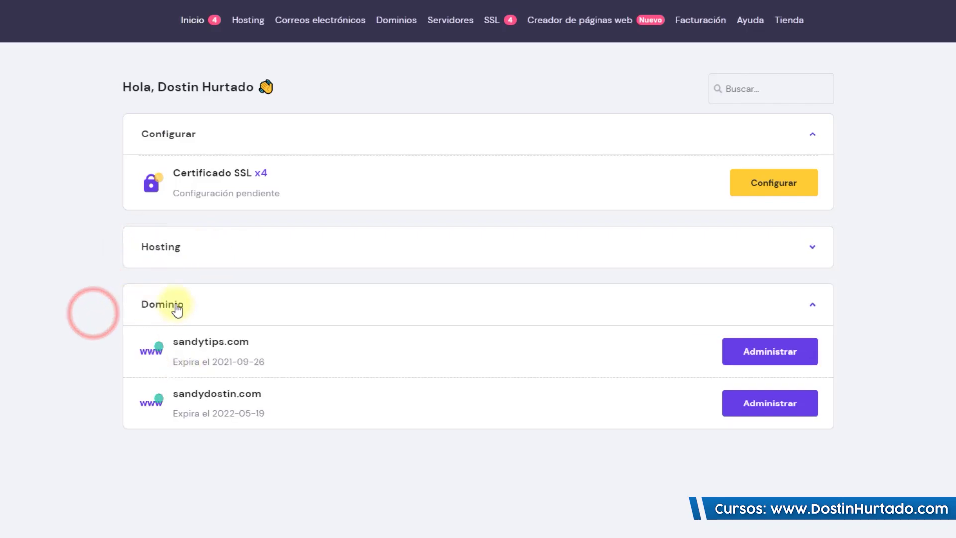
left_click(188, 244)
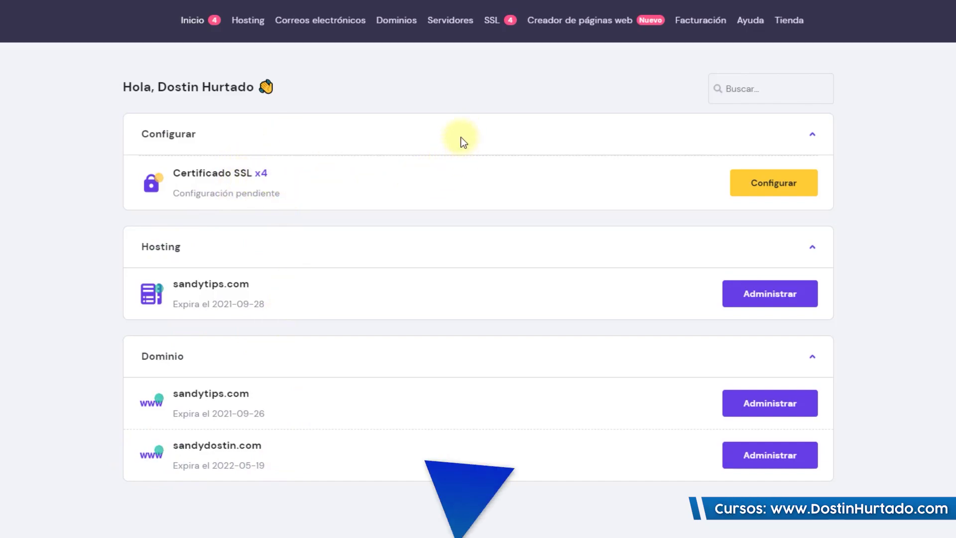
Install the first Lifetime SSL (Let's Encrypt) certificate from the SSL certificates list on sandytips.com and dismiss the notice
left_click(492, 28)
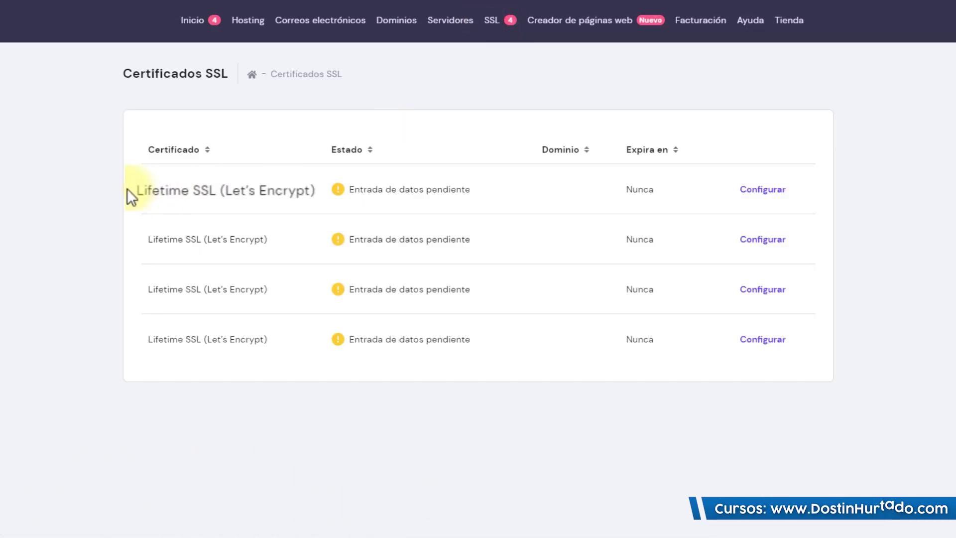
left_click_drag(169, 191, 268, 190)
left_click(273, 194)
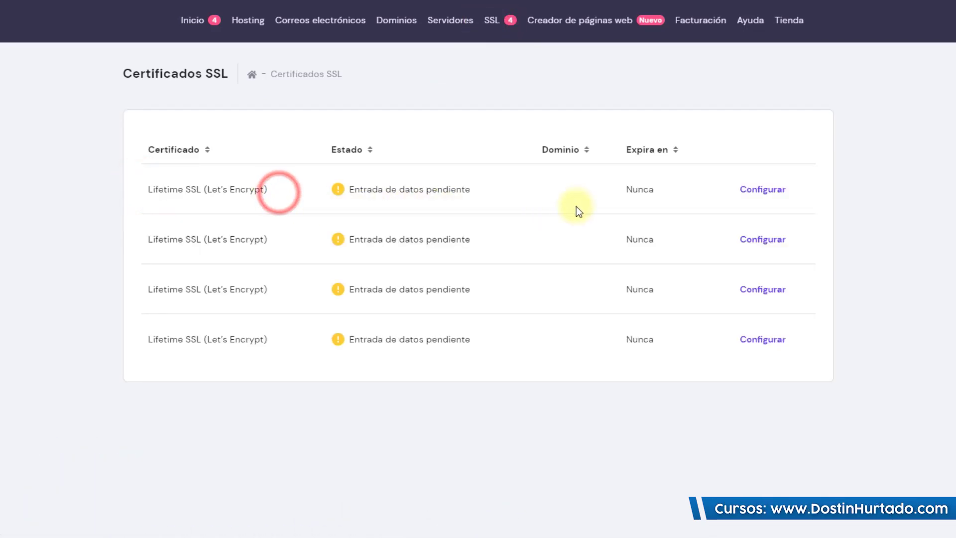
left_click(747, 198)
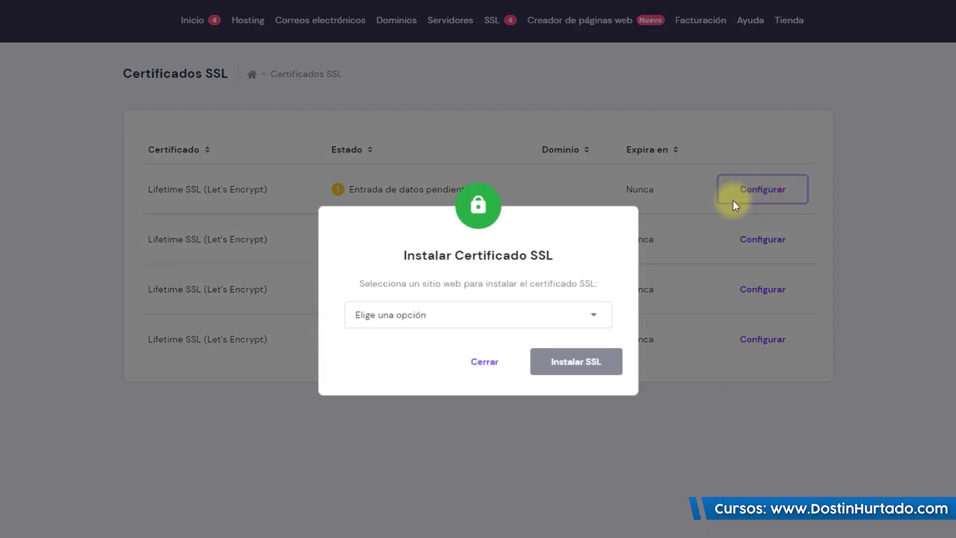
left_click(596, 314)
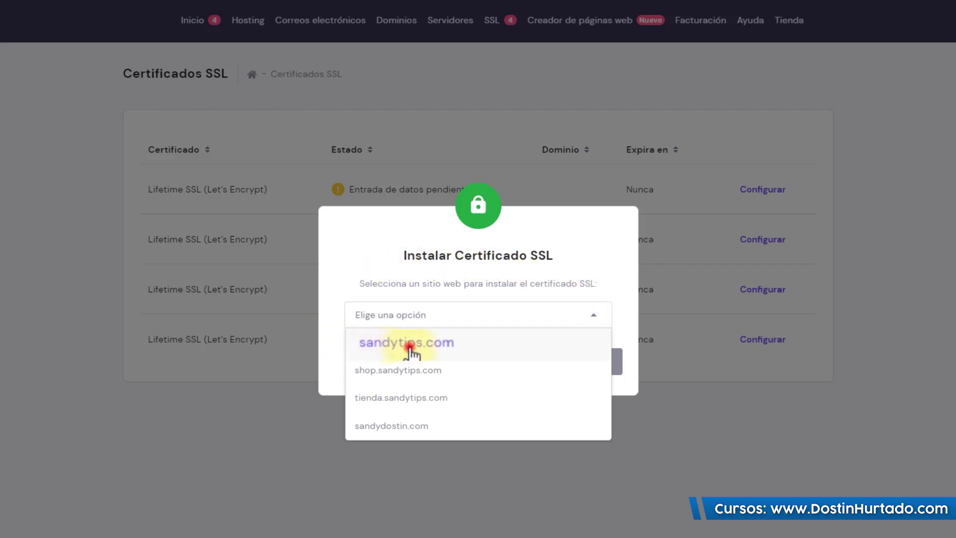
left_click(387, 342)
left_click(601, 367)
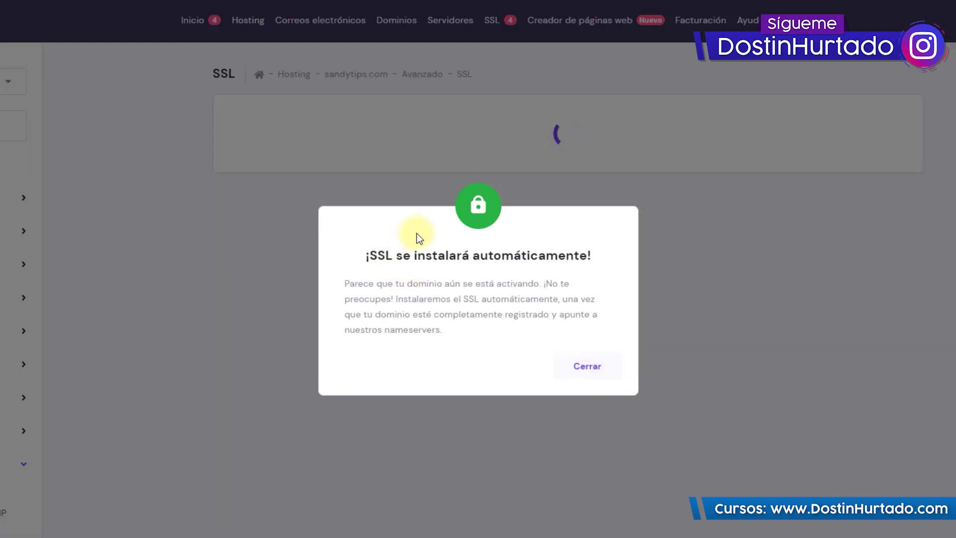
left_click(592, 367)
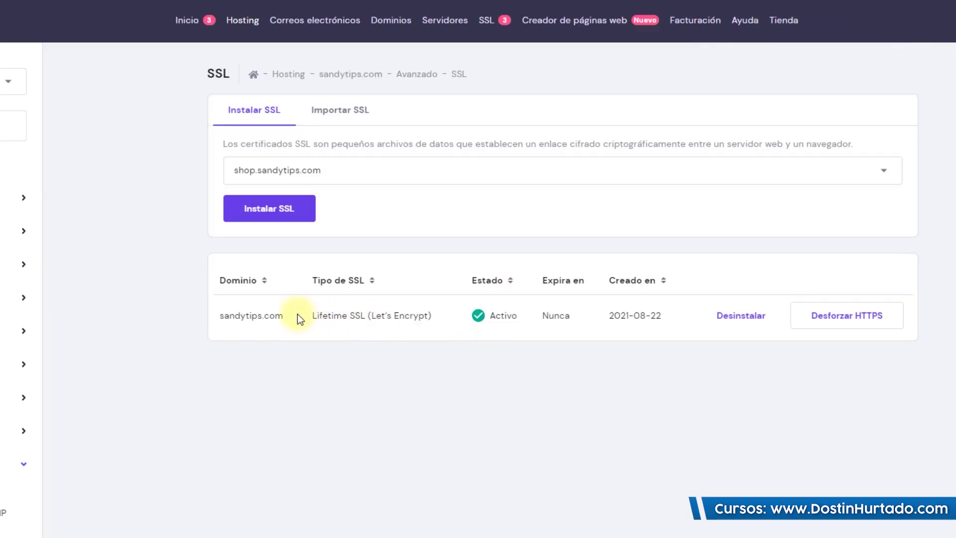
Open sandytips.com/shop in a new browser tab, check its connection security, and return to the hosting panel's SSL page
left_click_drag(283, 319, 221, 315)
key("ctrl+c")
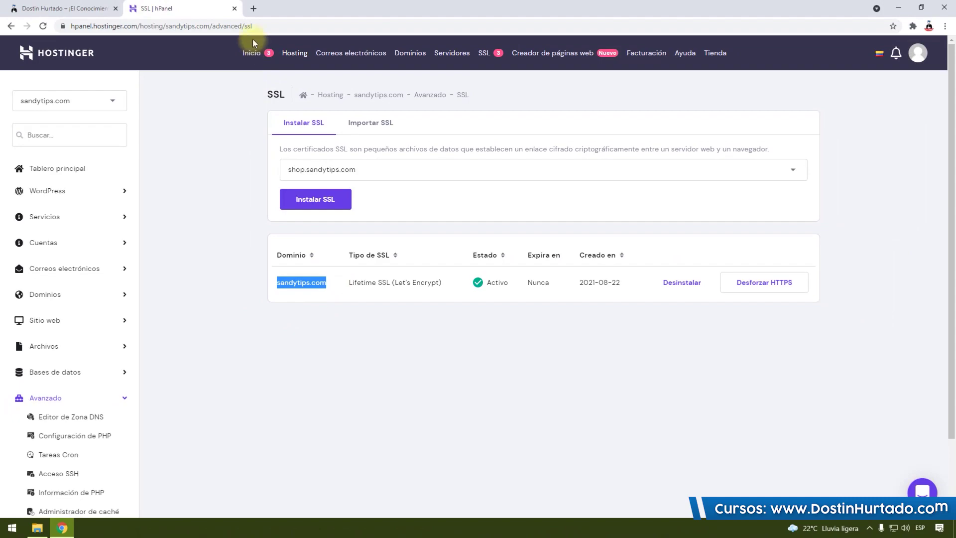
left_click(250, 8)
key("ctrl+v")
type("/shop")
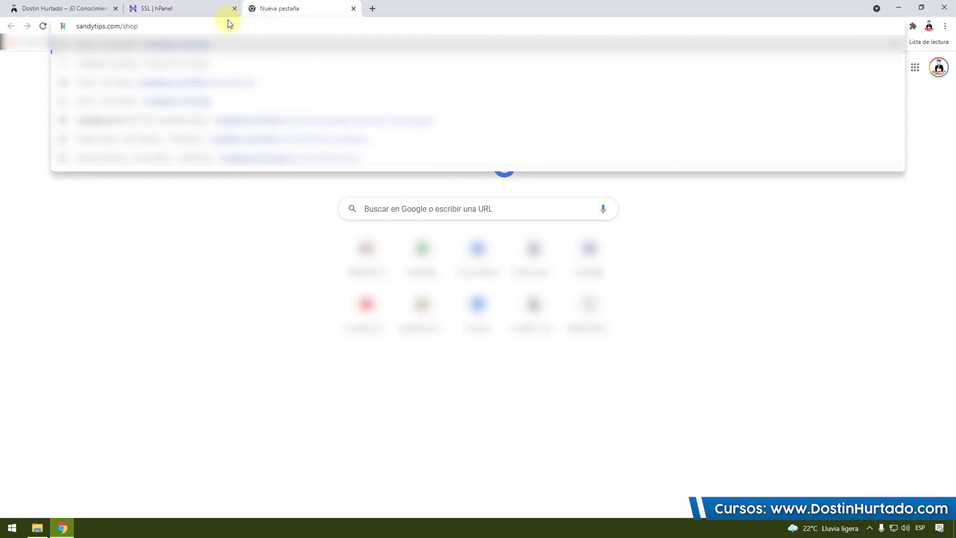
key("Return")
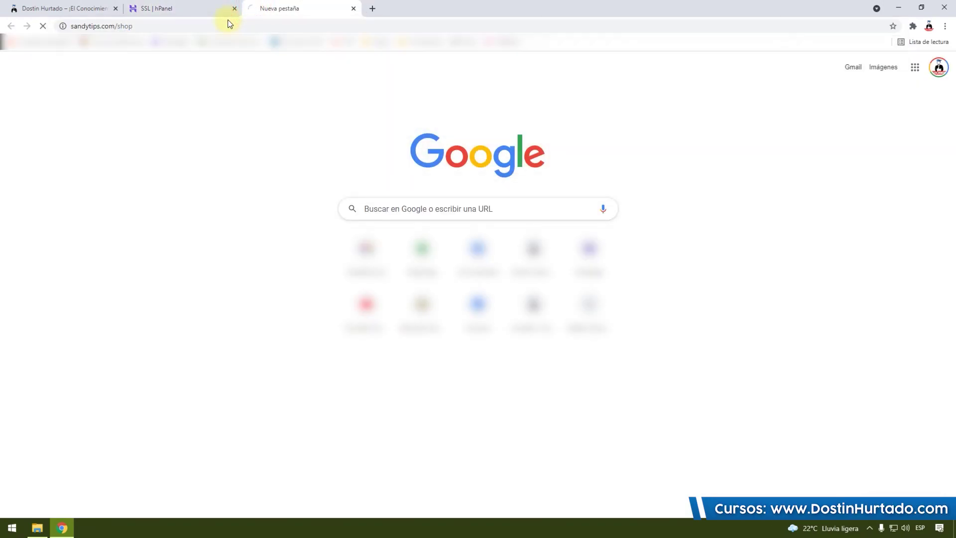
left_click(62, 26)
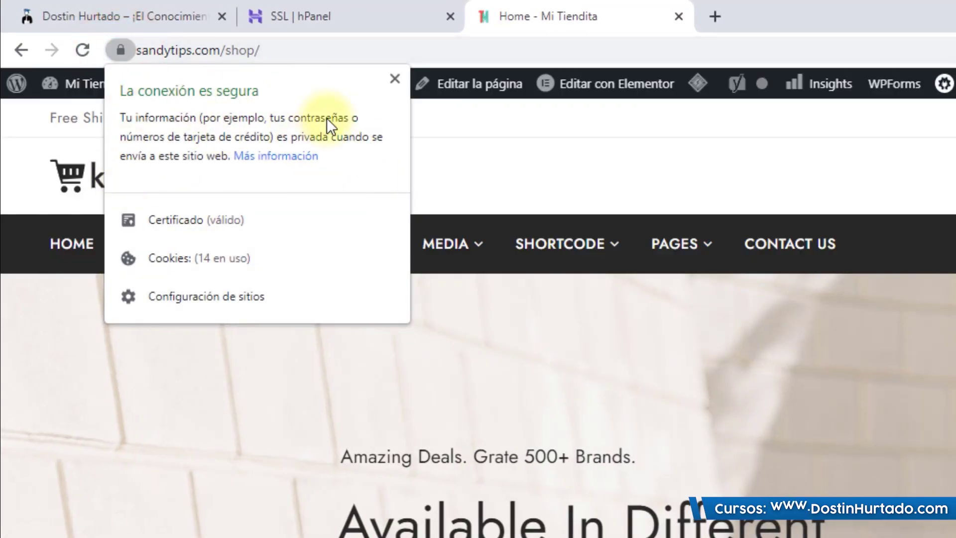
left_click(599, 13)
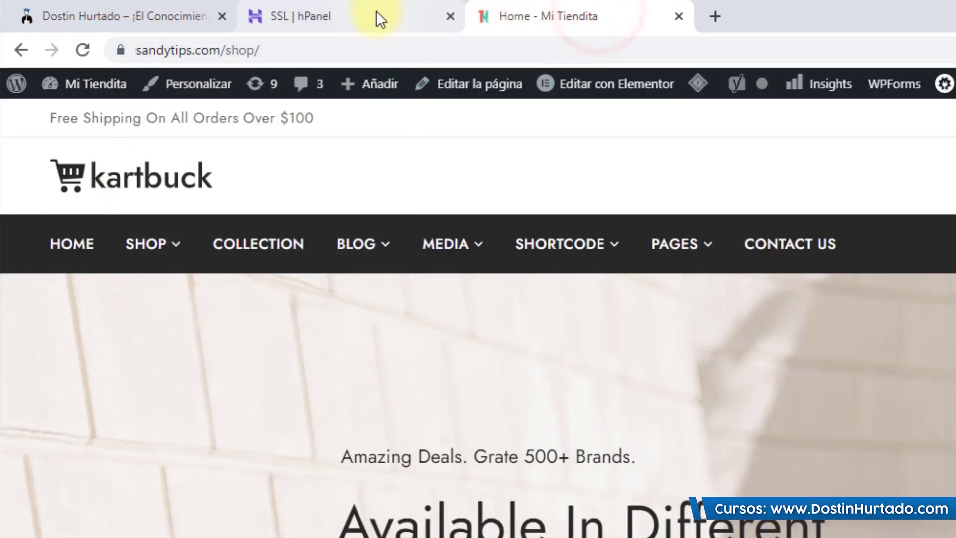
left_click(377, 11)
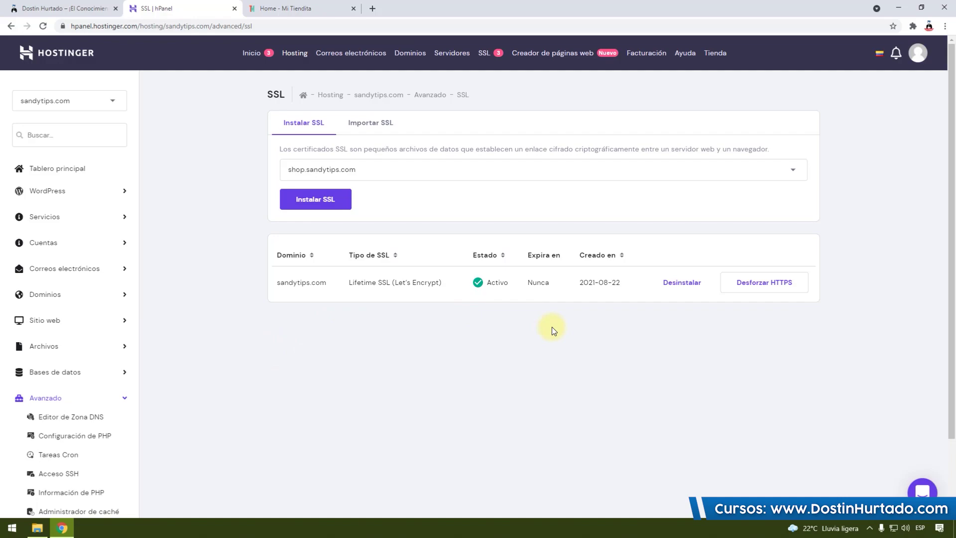
left_click(292, 9)
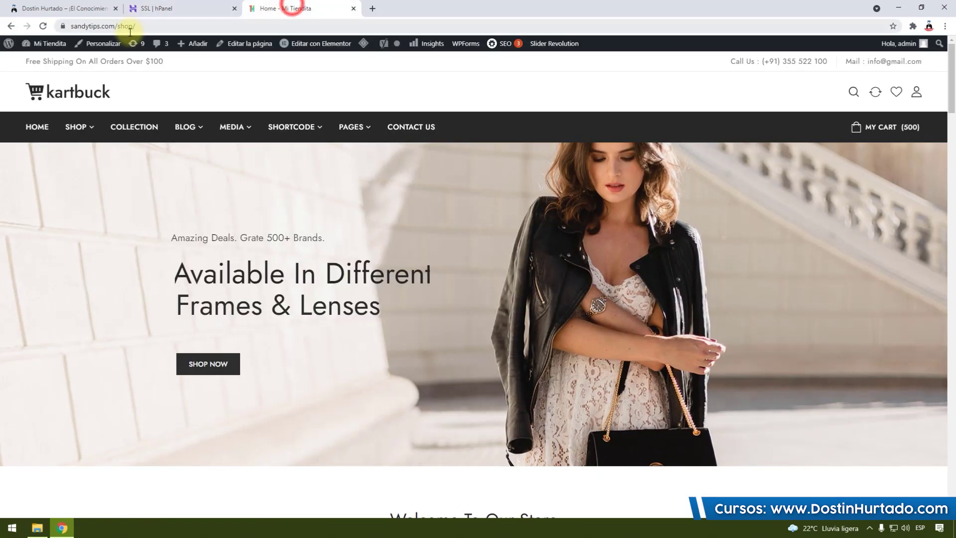
left_click_drag(182, 27, 152, 27)
left_click(207, 23)
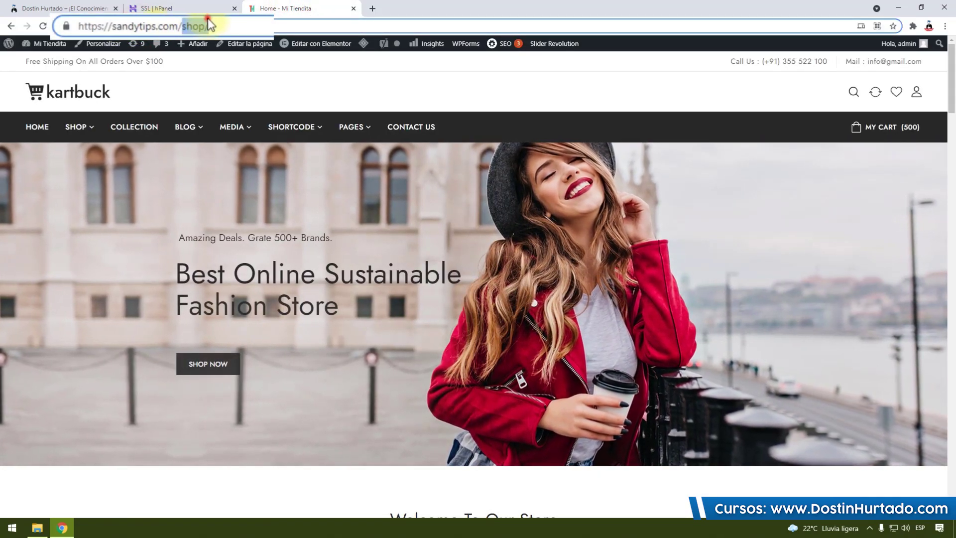
double_click(197, 25)
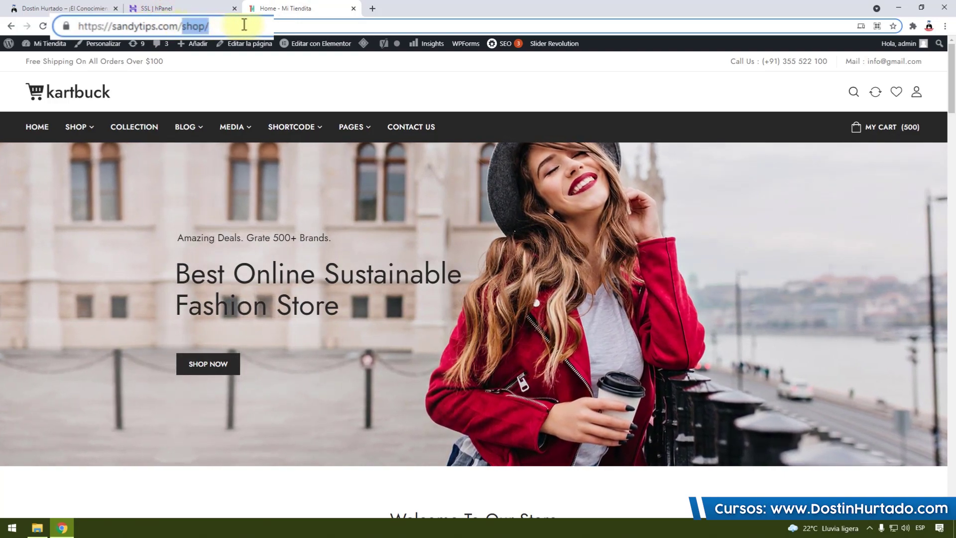
key("BackSpace")
left_click(120, 26)
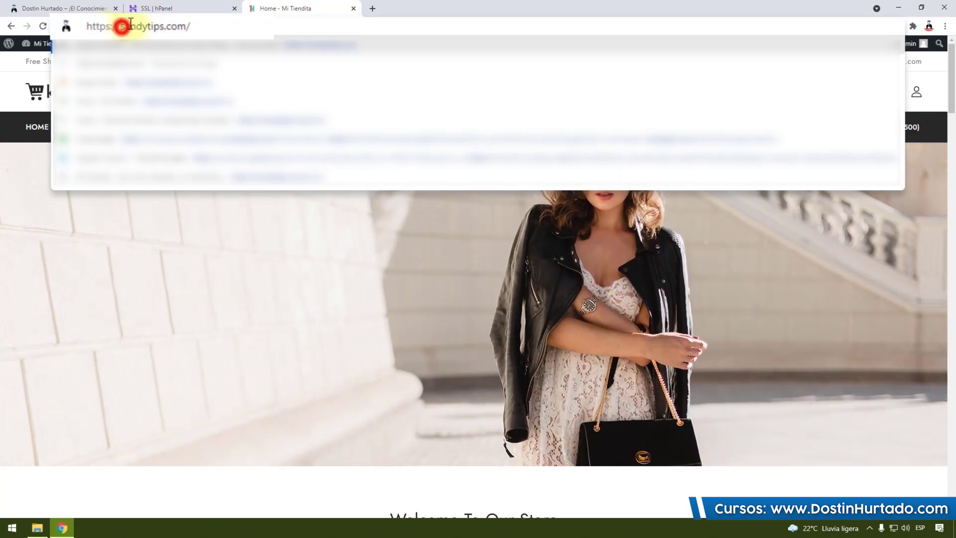
type("shop.")
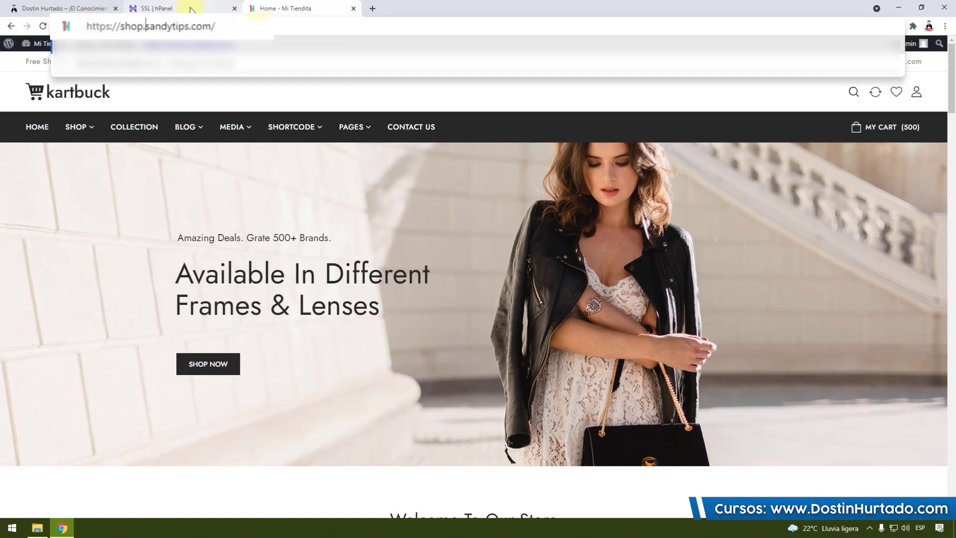
key("Return")
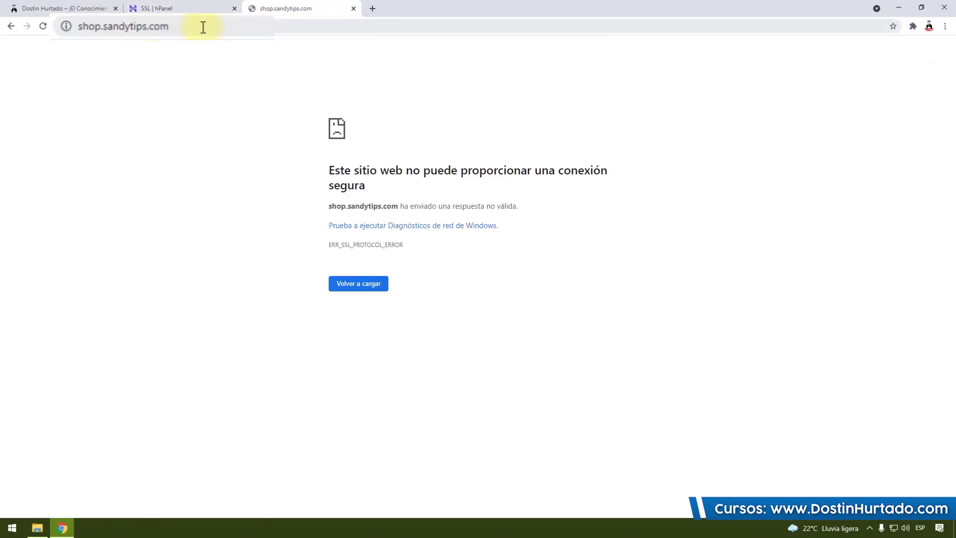
left_click_drag(360, 245, 360, 246)
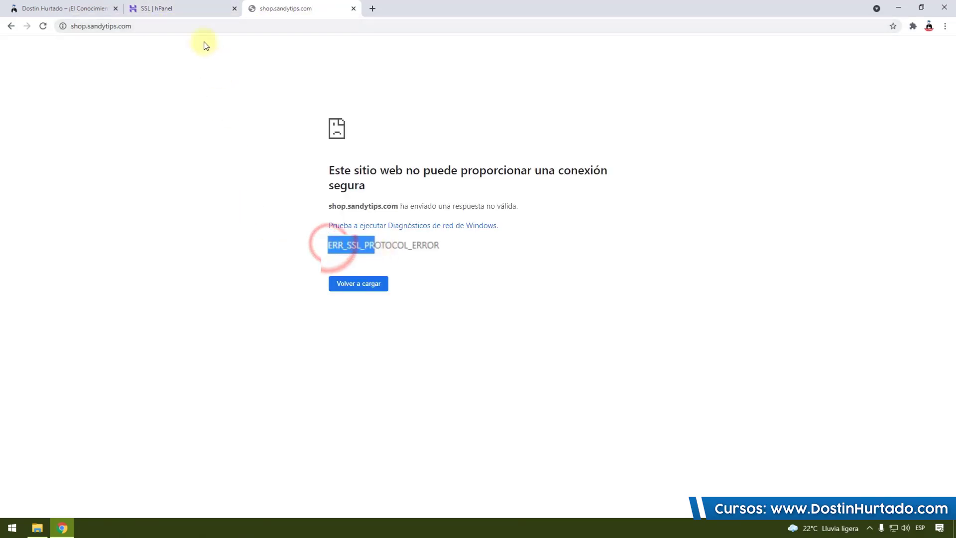
Load shop.sandytips.com again and examine its security indicator and subdomain address
left_click(187, 25)
key("Return")
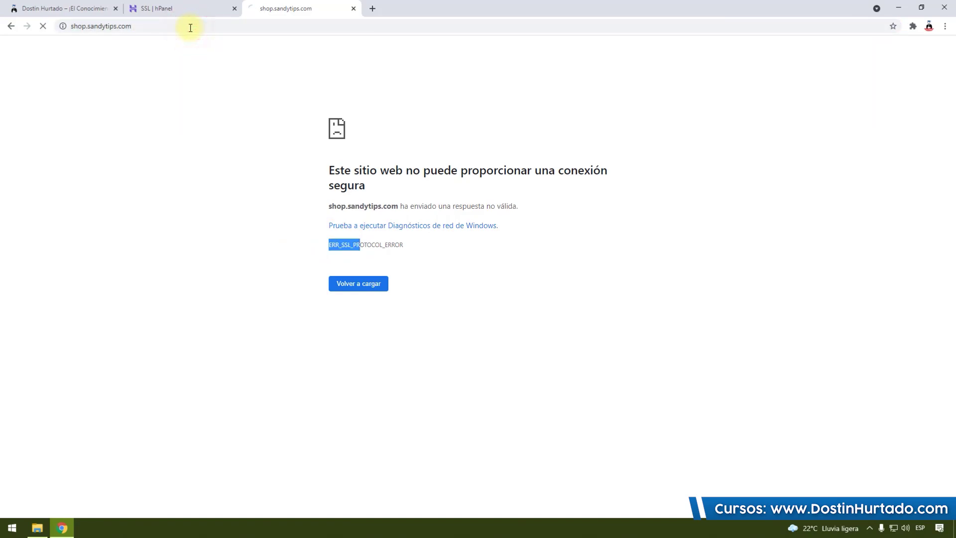
left_click(102, 25)
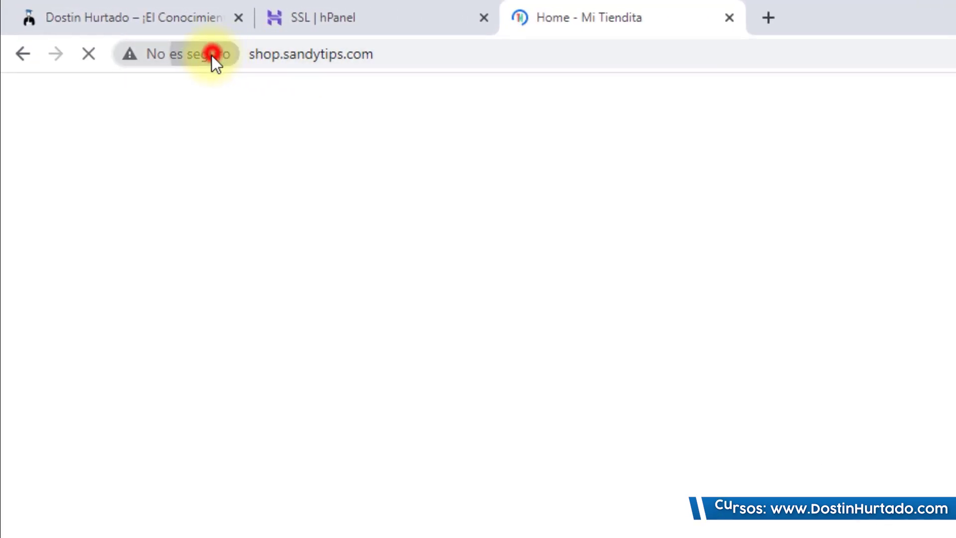
left_click(393, 57)
left_click(468, 62)
left_click_drag(525, 58, 252, 53)
left_click(256, 56)
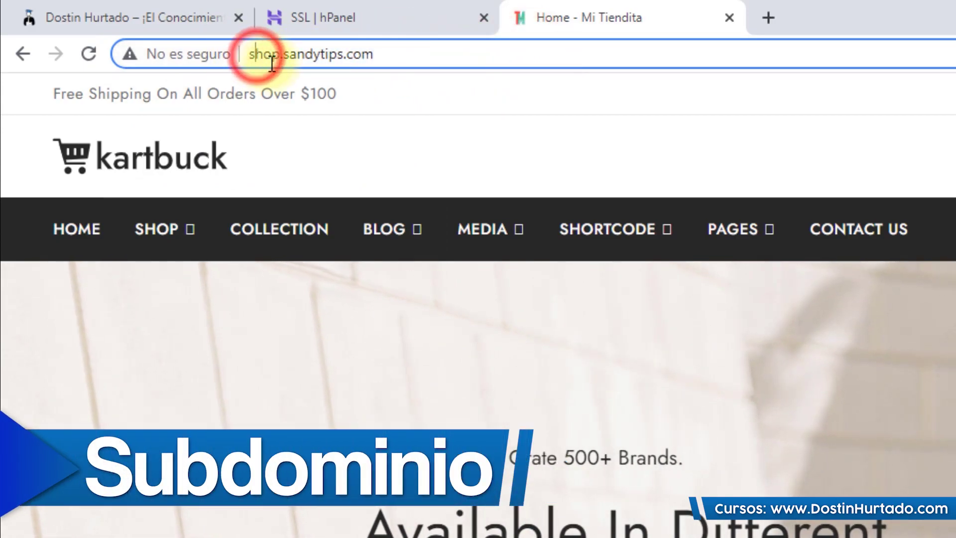
Examine the full shop.sandytips.com address and its shop prefix in the unsecured store page
left_click(391, 58)
left_click_drag(416, 58, 233, 43)
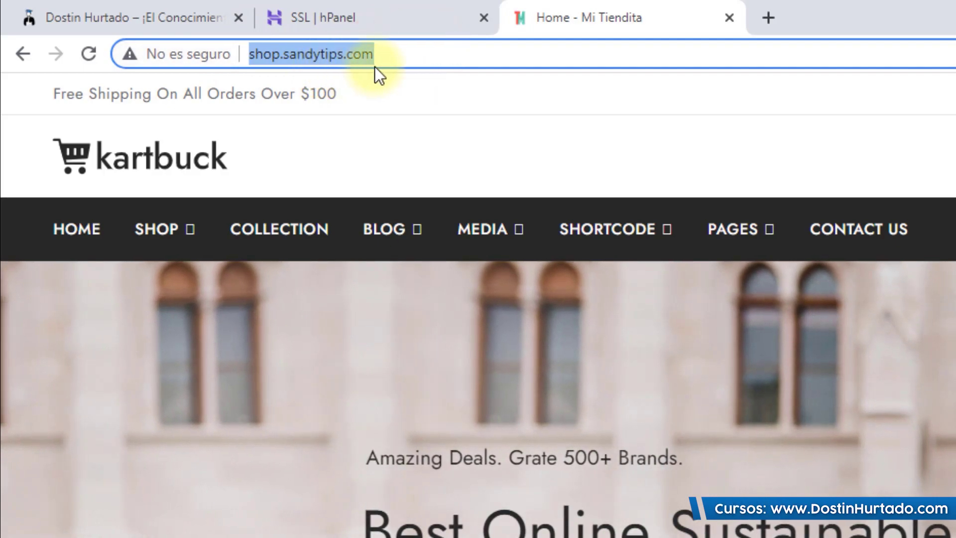
left_click(405, 58)
left_click_drag(249, 53, 281, 53)
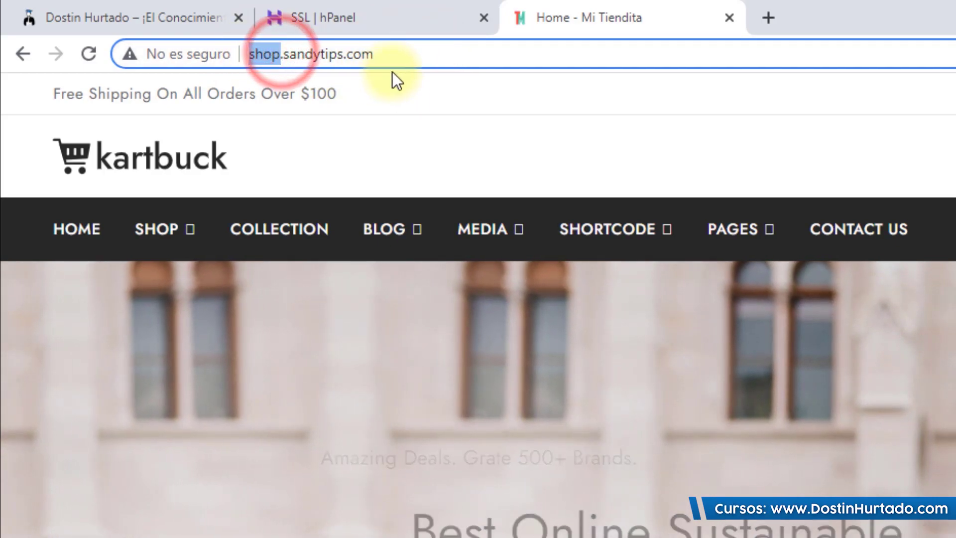
left_click(399, 59)
left_click(277, 52)
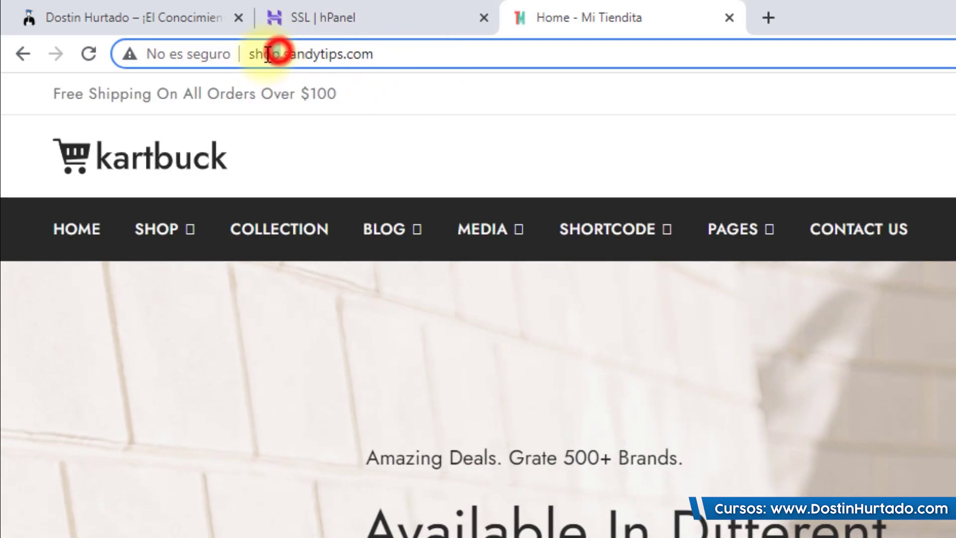
left_click(286, 54)
left_click(409, 57)
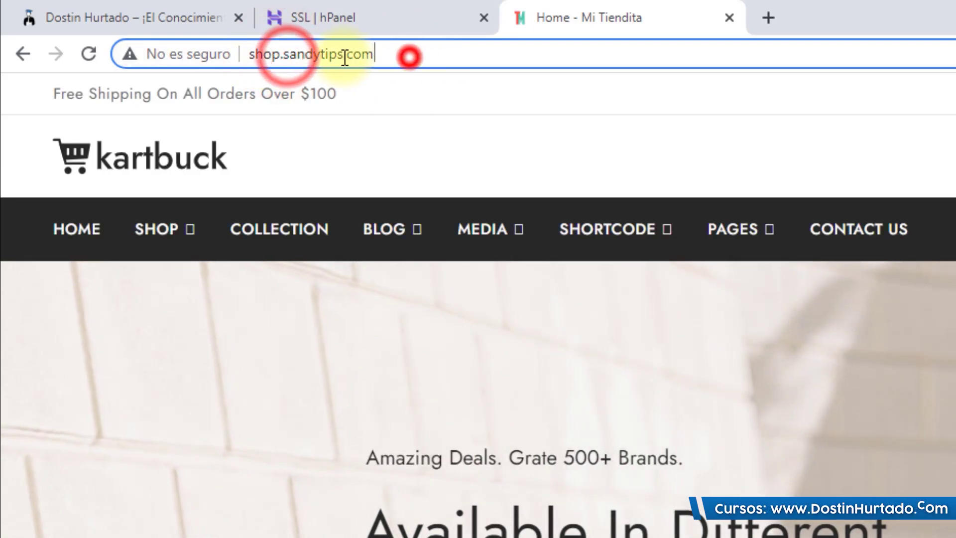
left_click_drag(405, 55, 255, 53)
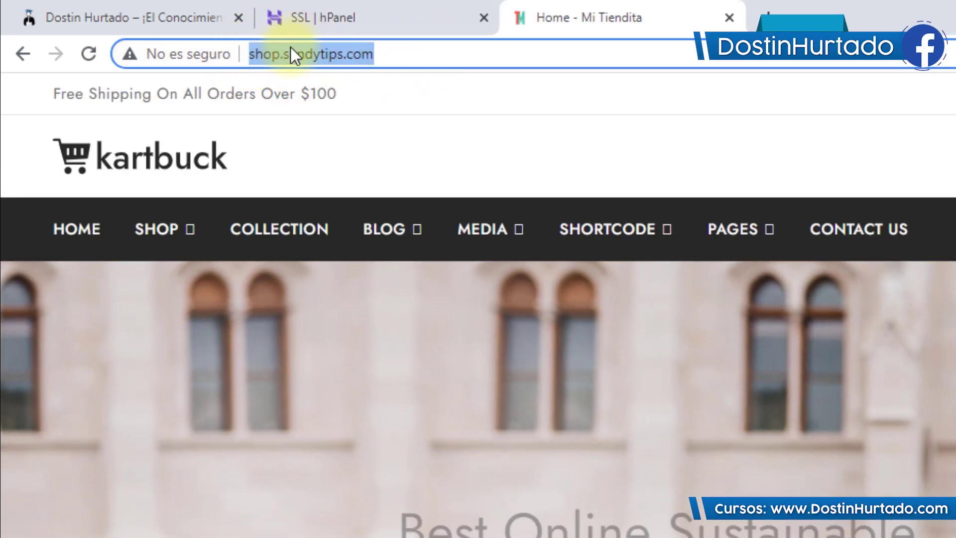
Return to the hosting panel and search its store for "ssl"
left_click(399, 20)
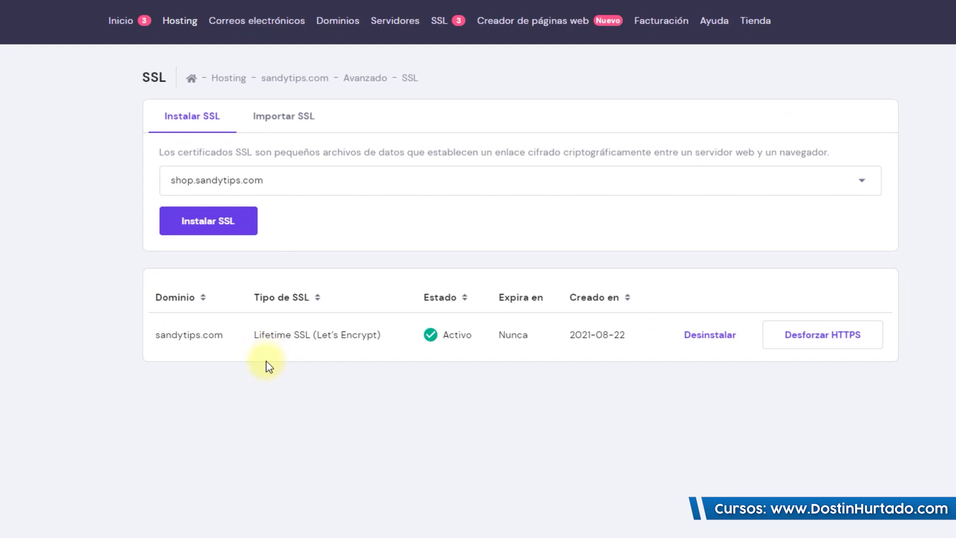
left_click(770, 30)
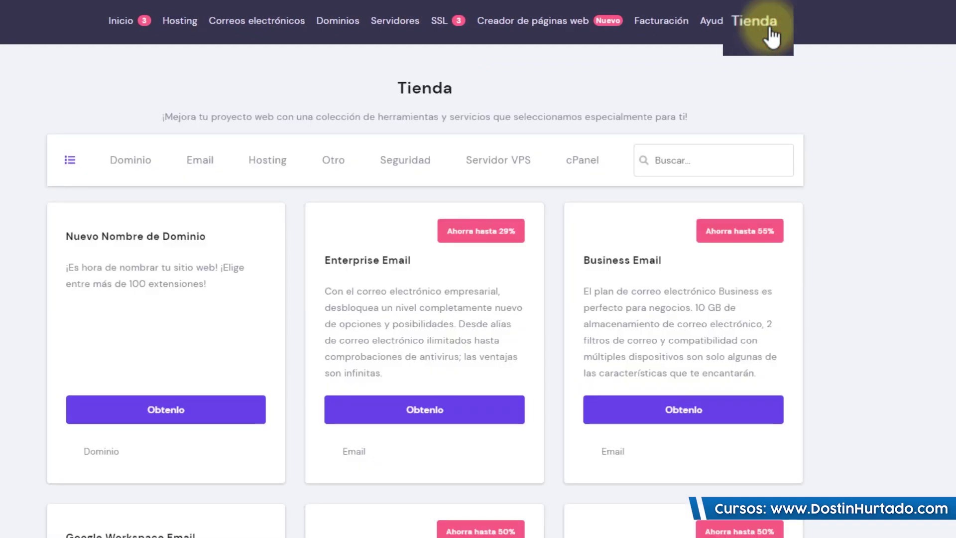
type("ssl")
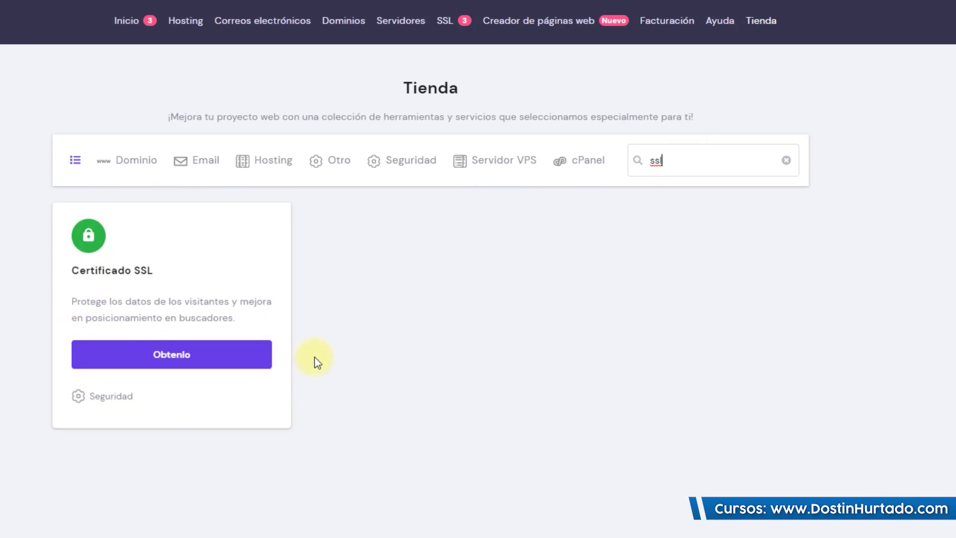
Install the first pending Lifetime SSL (Let's Encrypt) certificate from the SSL certificates list on shop.sandytips.com and dismiss the notice
left_click(447, 22)
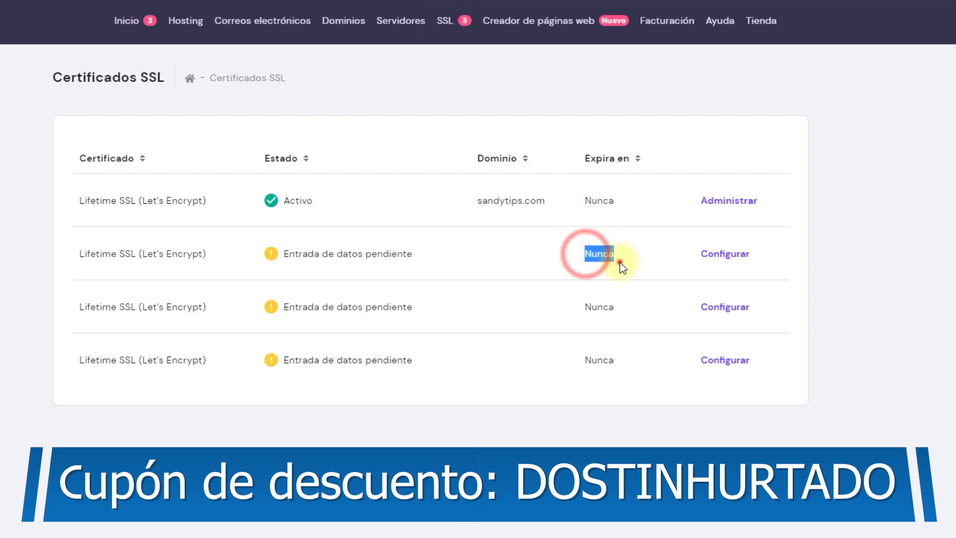
left_click_drag(80, 255, 540, 254)
left_click(528, 255)
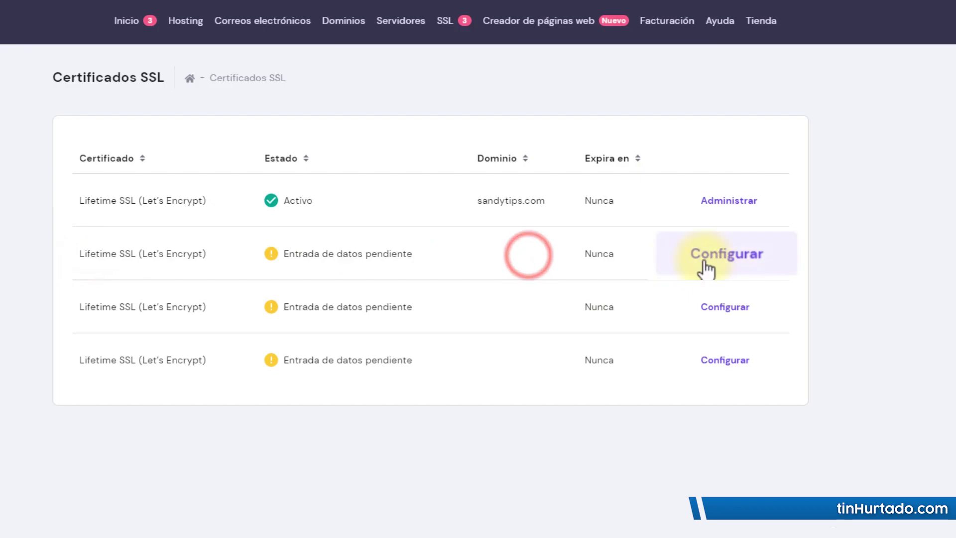
left_click(720, 257)
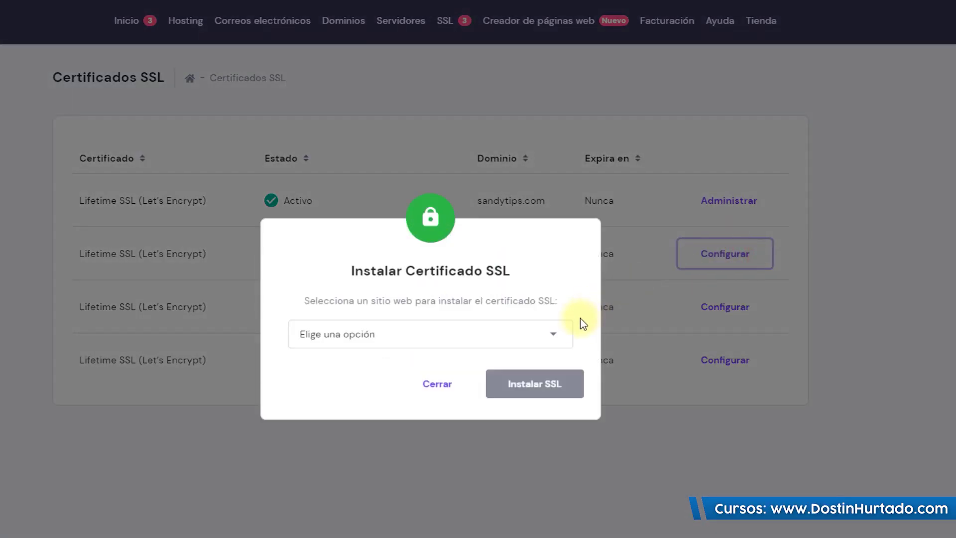
left_click(558, 334)
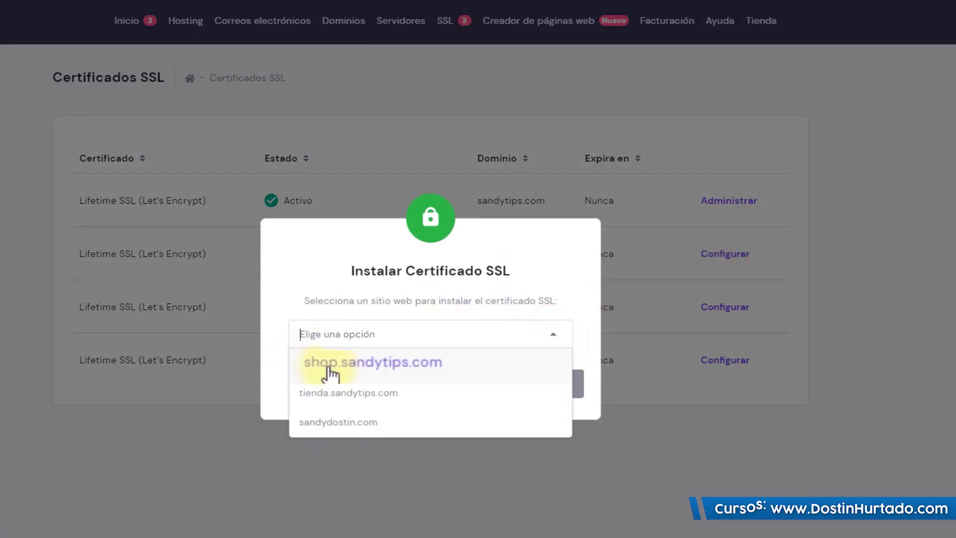
left_click(453, 372)
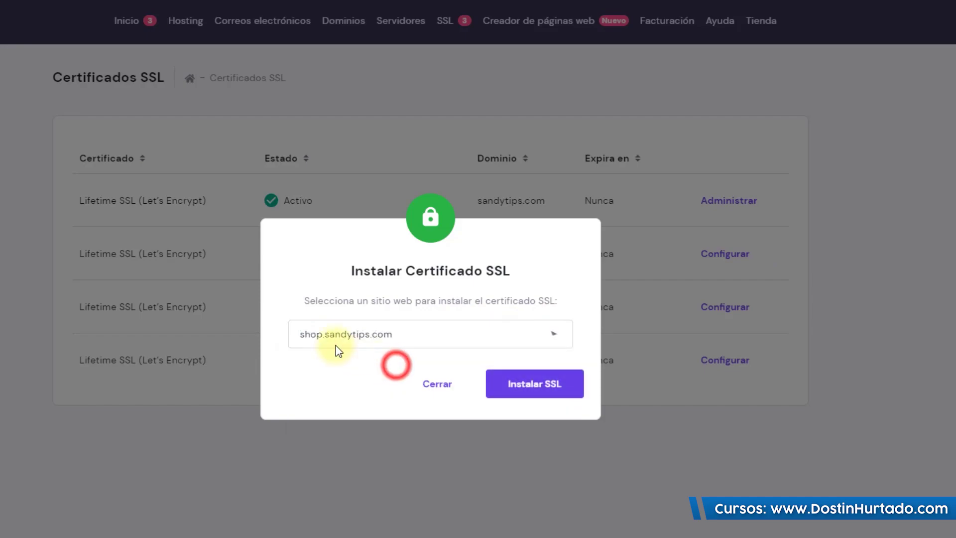
left_click(564, 390)
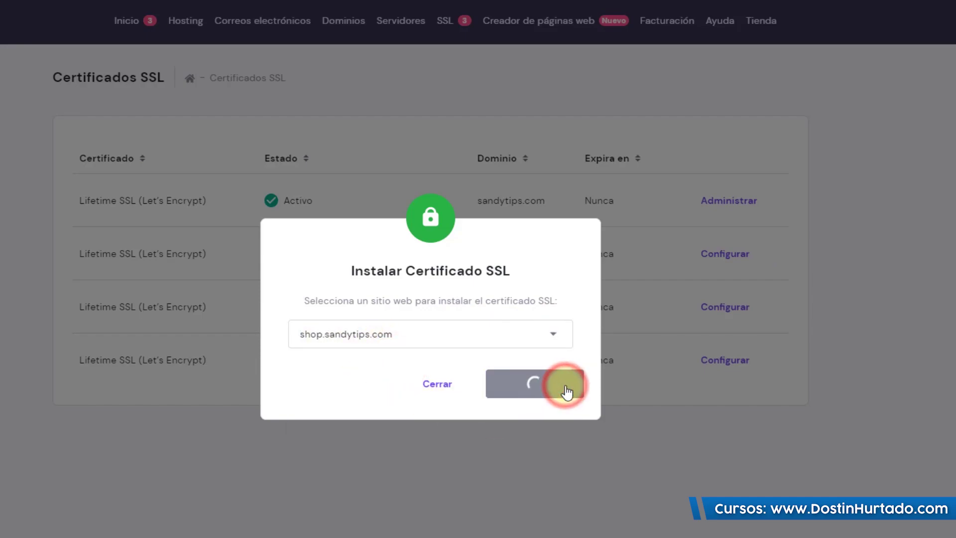
left_click_drag(306, 272, 546, 277)
left_click(546, 276)
left_click(554, 397)
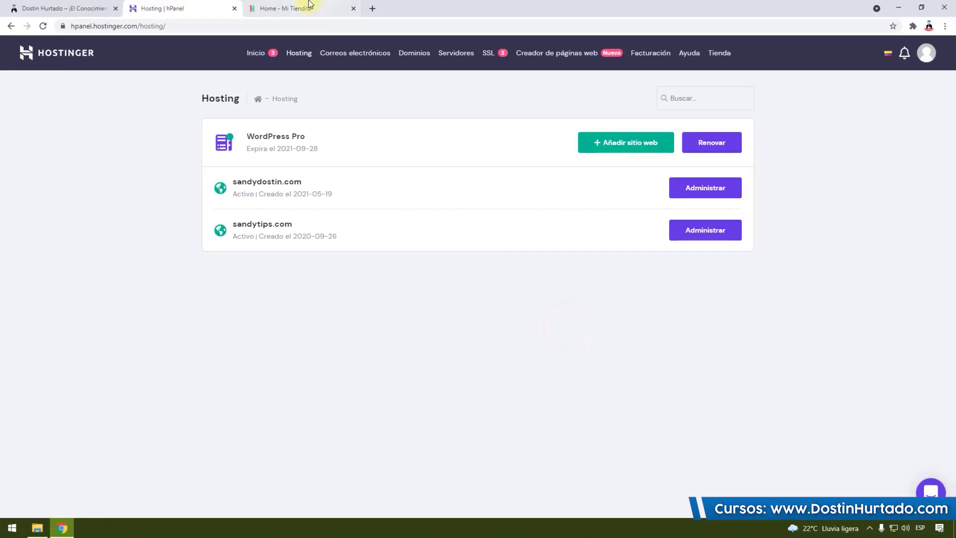
Reload shop.sandytips.com in the store tab, check its connection security and address, and return to the hosting panel
left_click(309, 6)
key("Return")
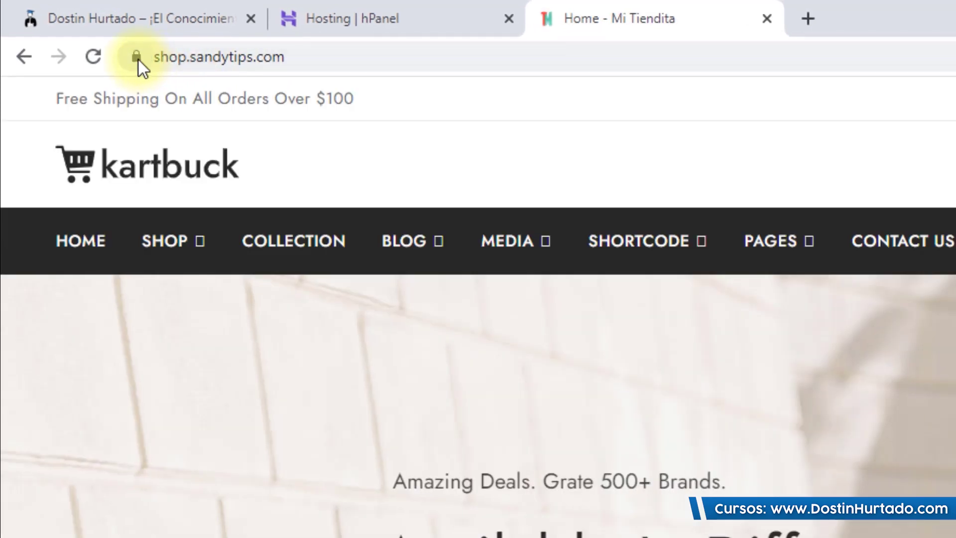
left_click(70, 30)
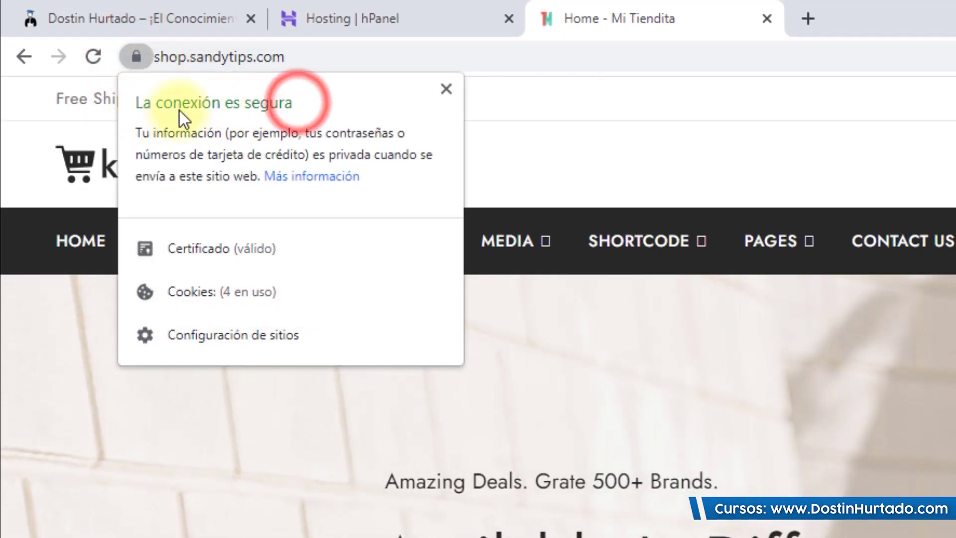
left_click(531, 85)
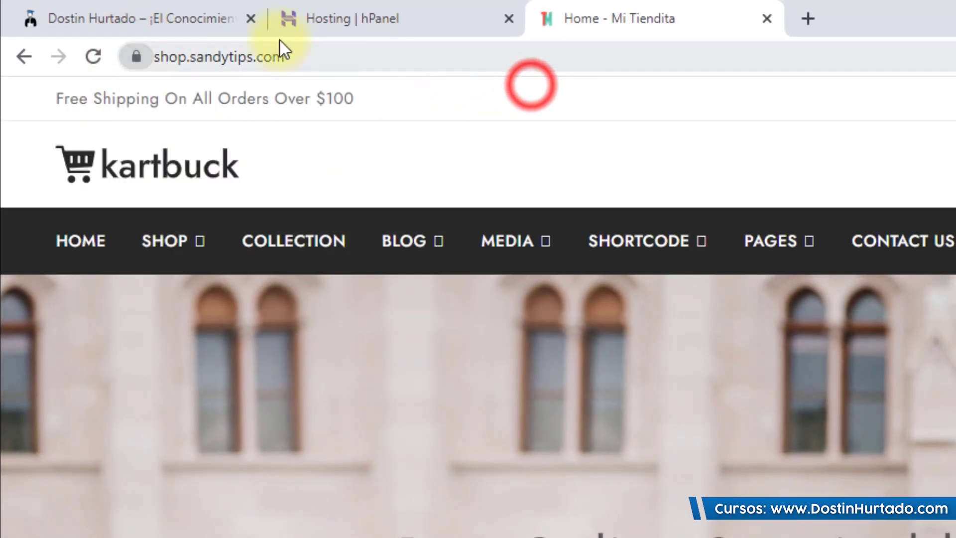
left_click(274, 58)
left_click(318, 65)
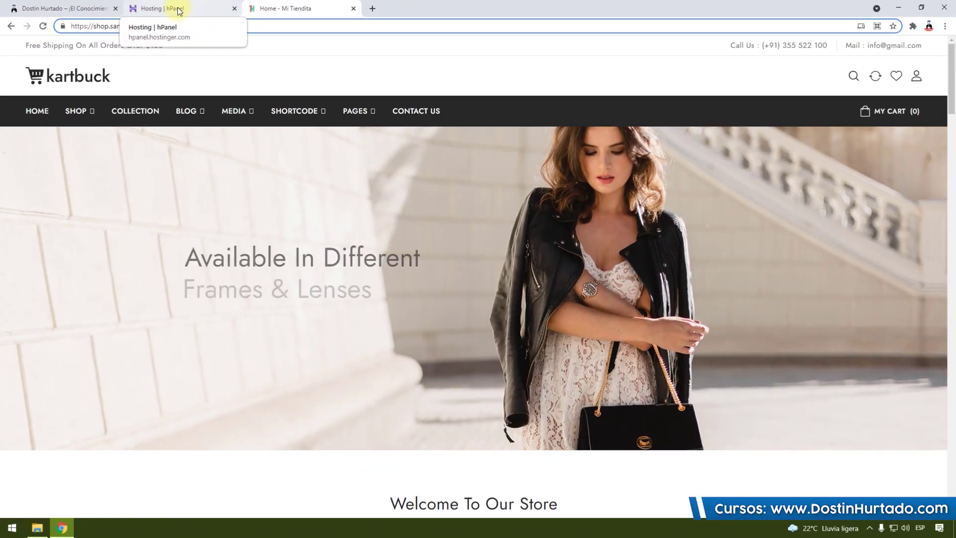
left_click(178, 8)
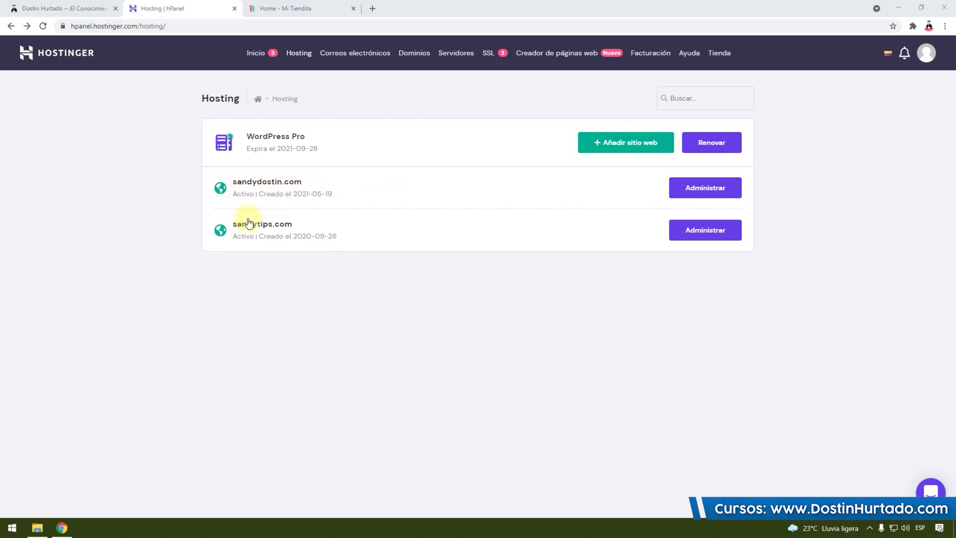
Load sandydostin.com in a new incognito window and check its connection security
key("ctrl+shift+n")
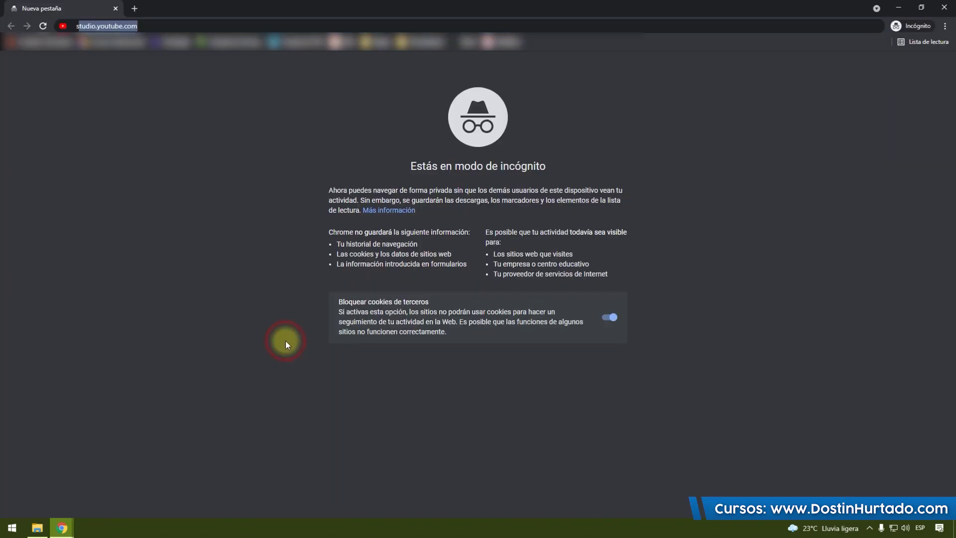
type("sandydostin")
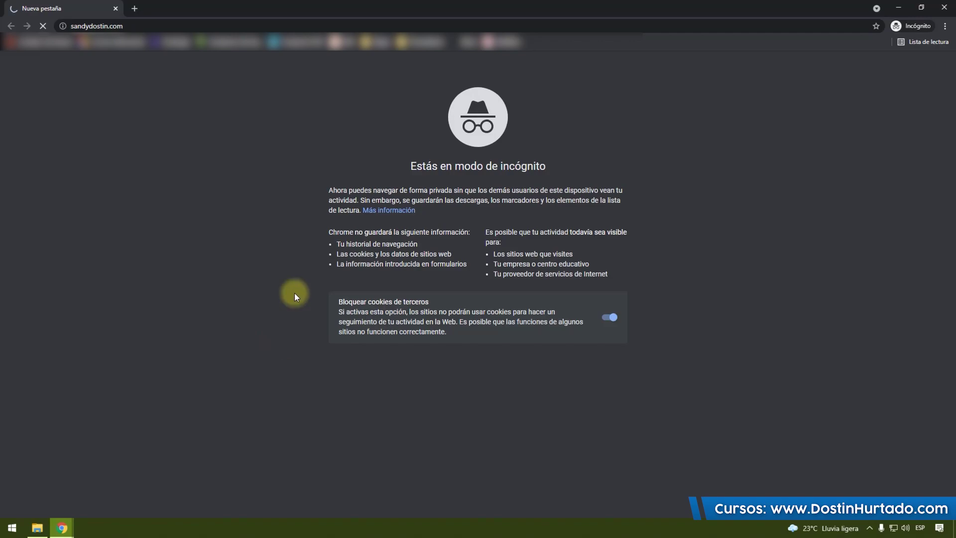
key("Return")
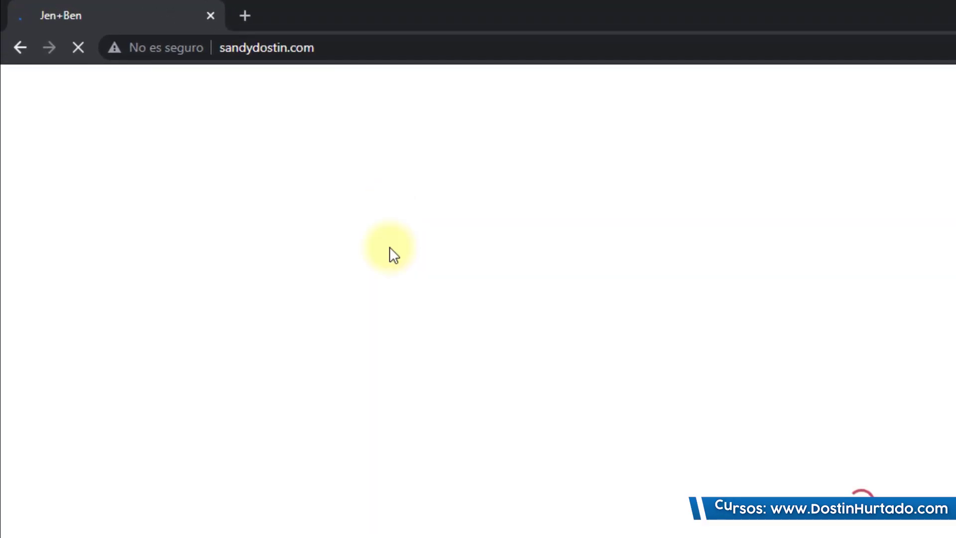
left_click(159, 50)
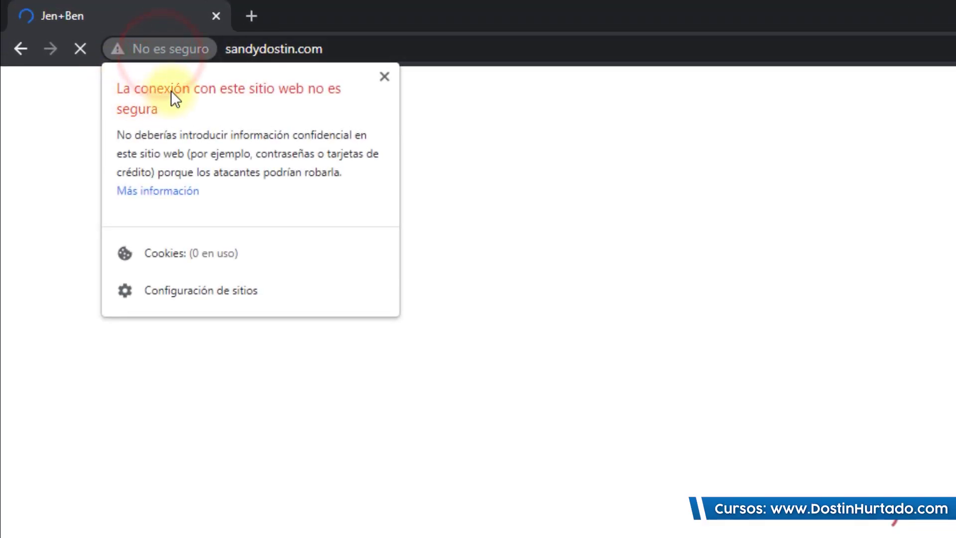
left_click(342, 44)
left_click(335, 45)
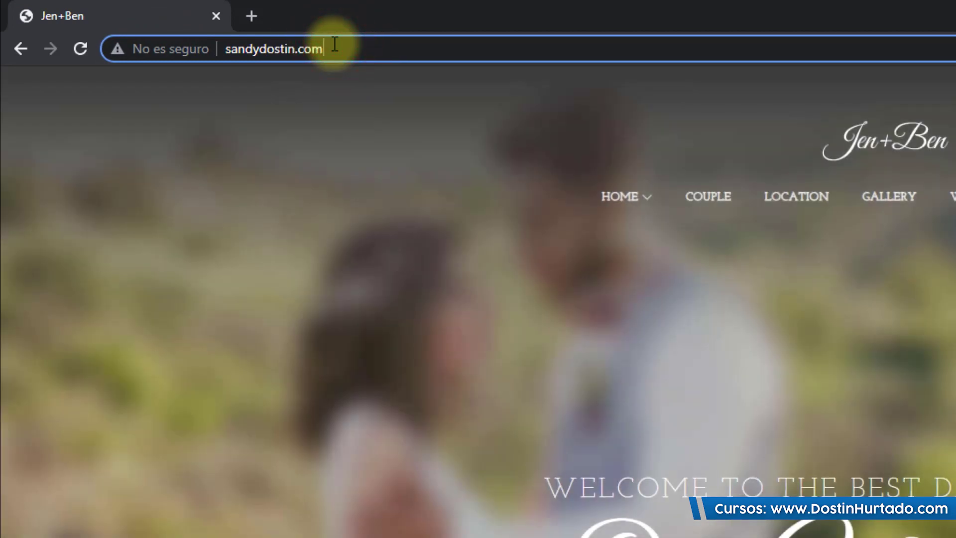
left_click(341, 48)
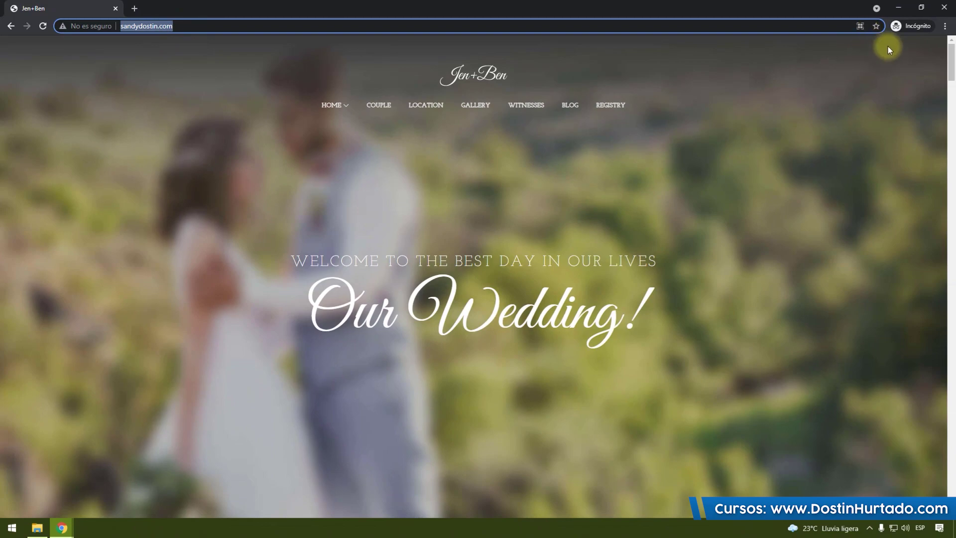
Return to the hosting panel's SSL certificates list and examine the shop.sandytips.com entry
key("alt+Tab")
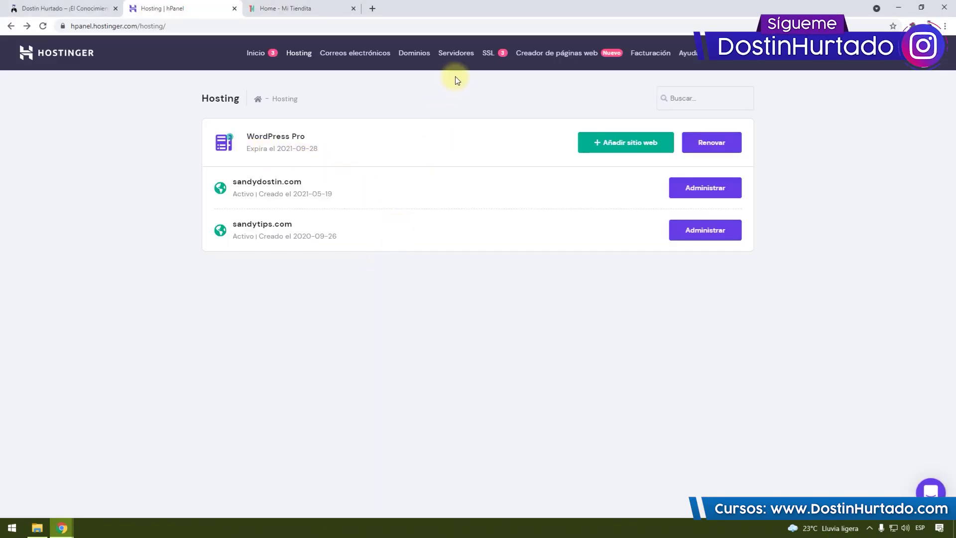
left_click(480, 59)
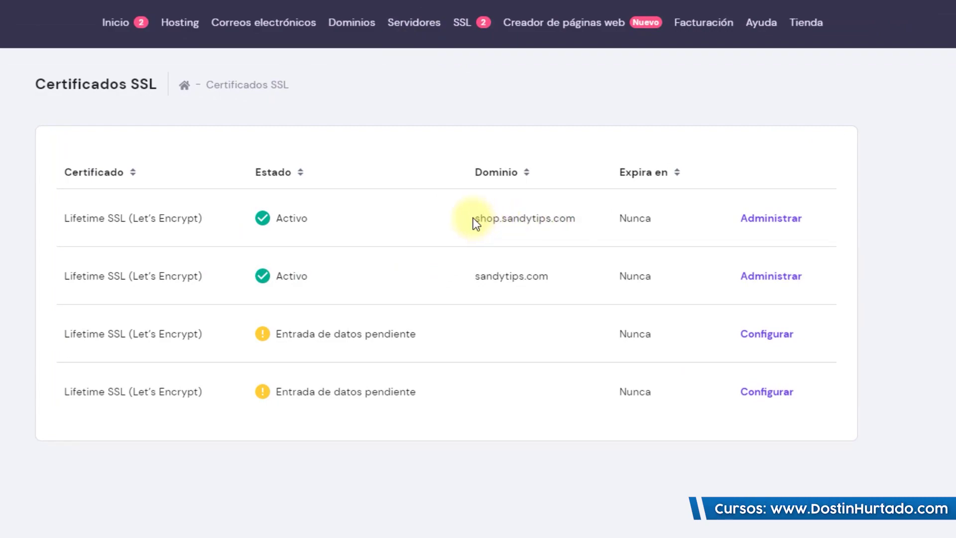
left_click_drag(479, 218, 577, 224)
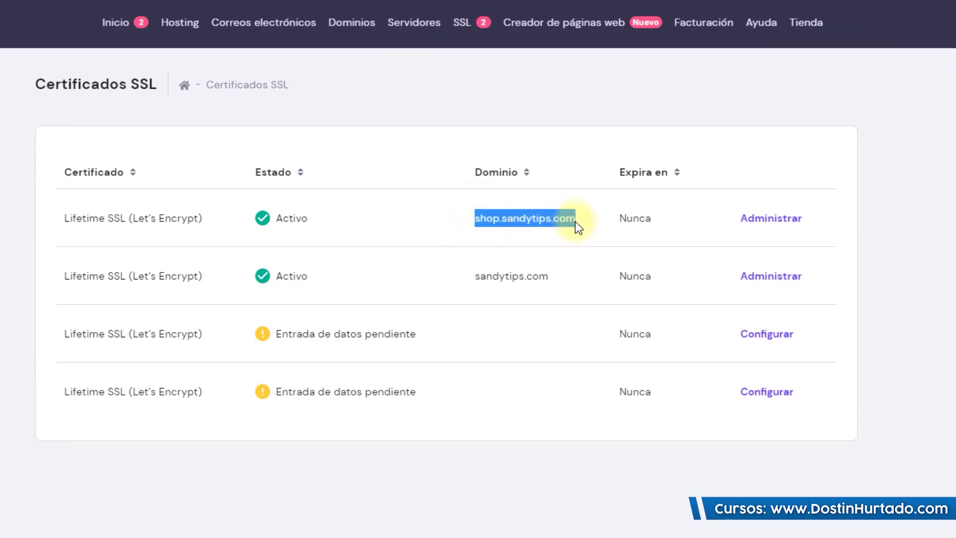
left_click(575, 221)
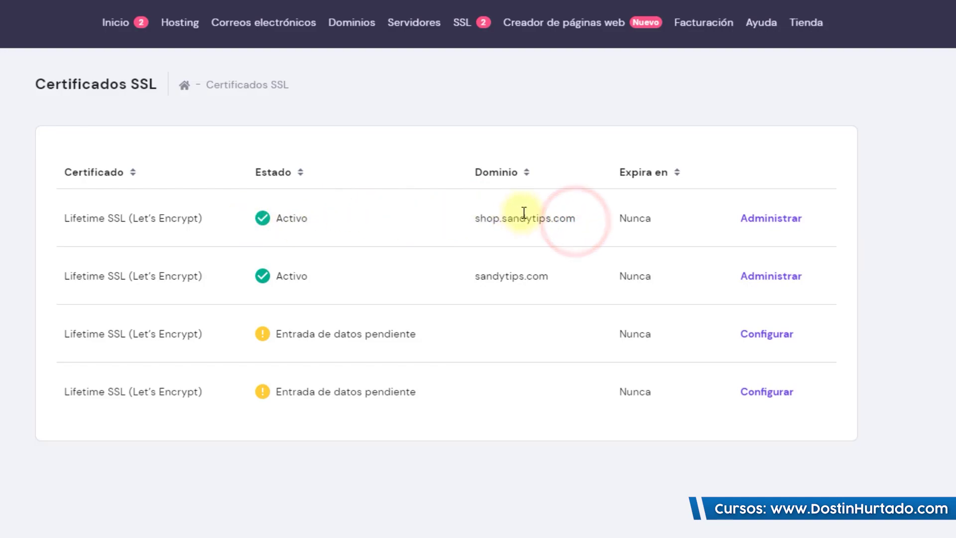
left_click(537, 220)
left_click_drag(474, 218, 507, 219)
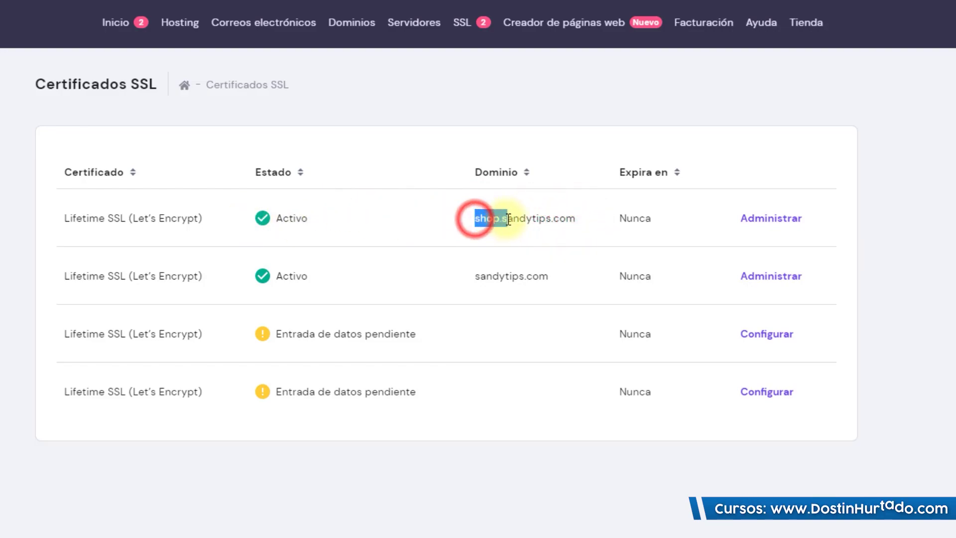
left_click(532, 219)
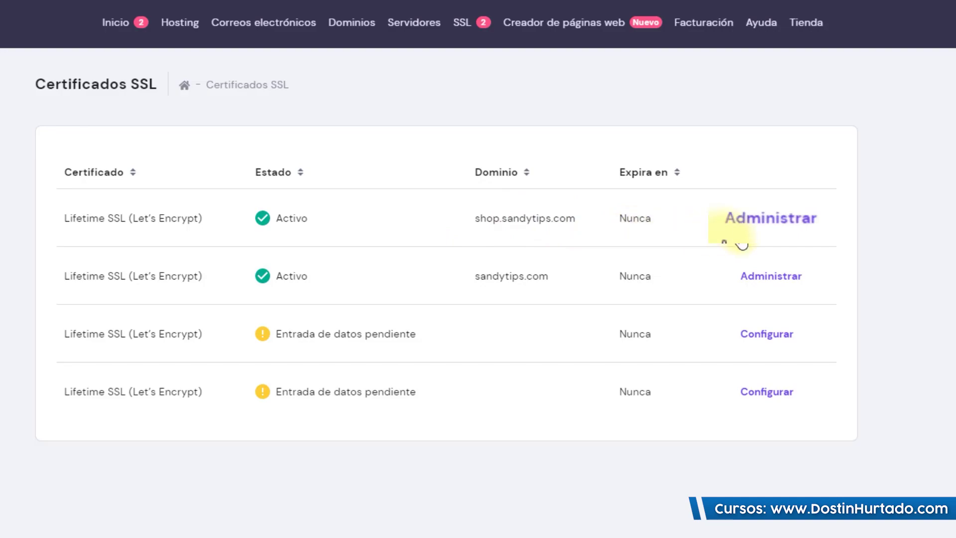
Open the management page for the shop.sandytips.com certificate and uninstall its Lifetime SSL
left_click(772, 231)
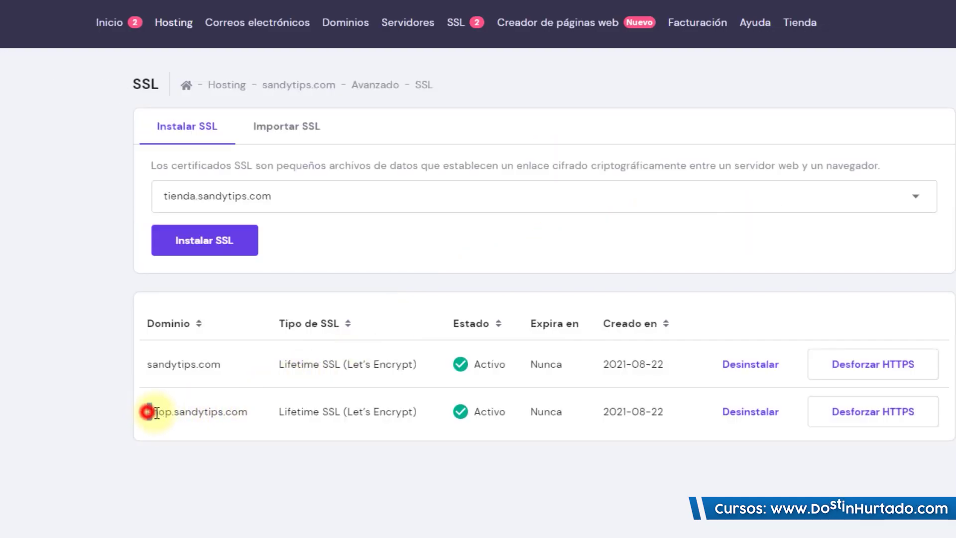
left_click_drag(148, 411, 239, 411)
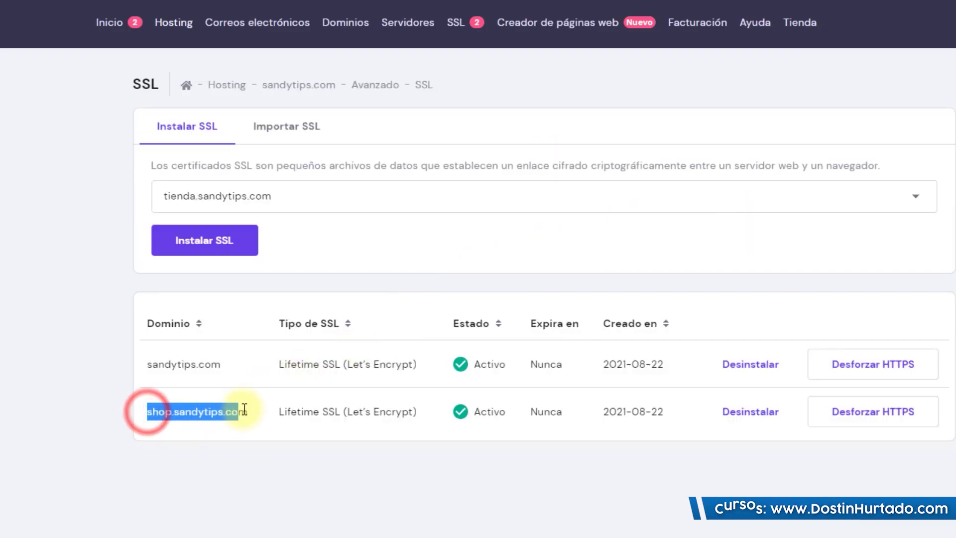
left_click(735, 417)
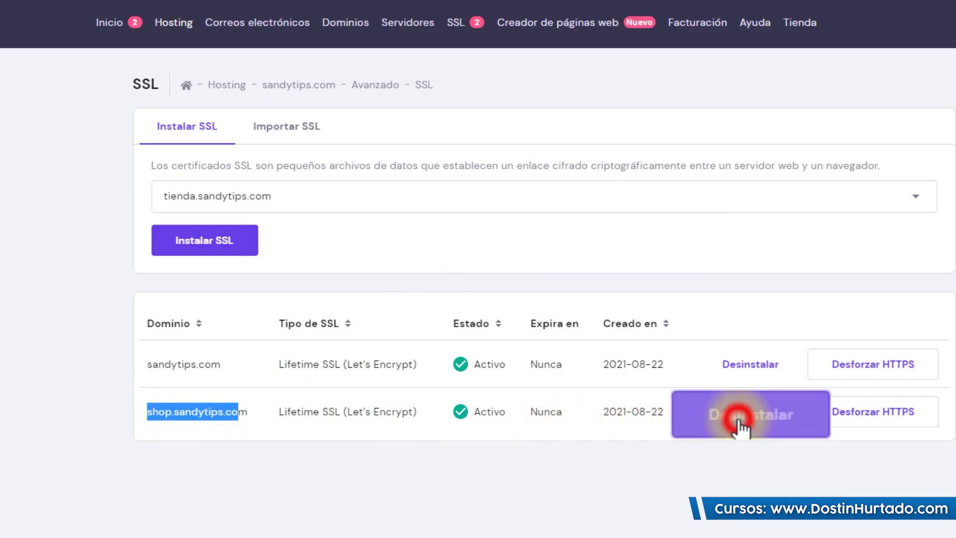
left_click(585, 420)
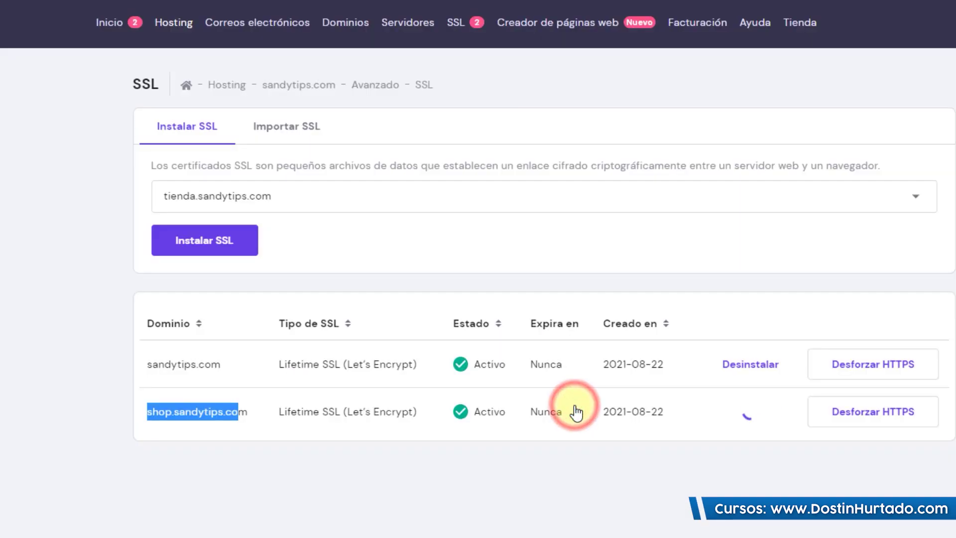
Install the first pending Lifetime SSL (Let's Encrypt) certificate from the SSL certificates list on sandydostin.com and dismiss the notice
left_click(455, 20)
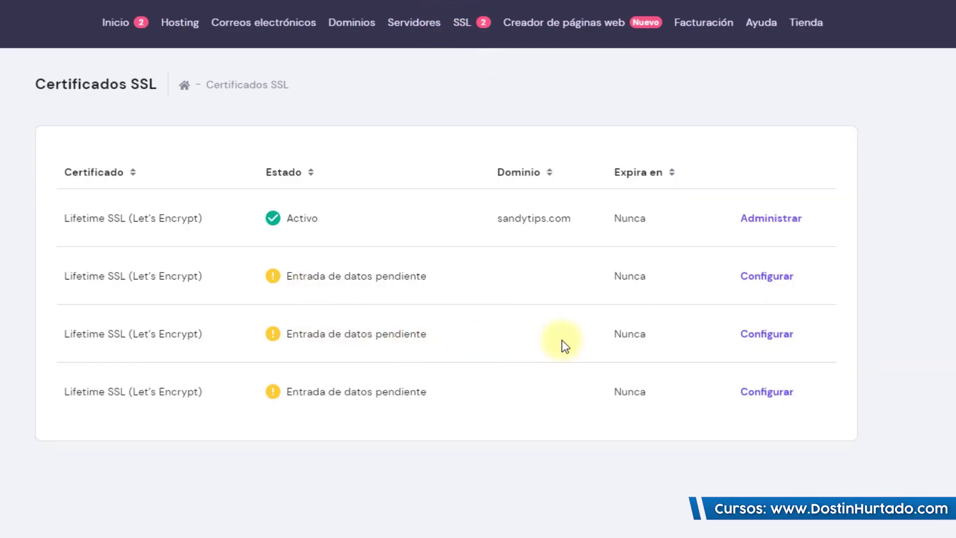
left_click(744, 278)
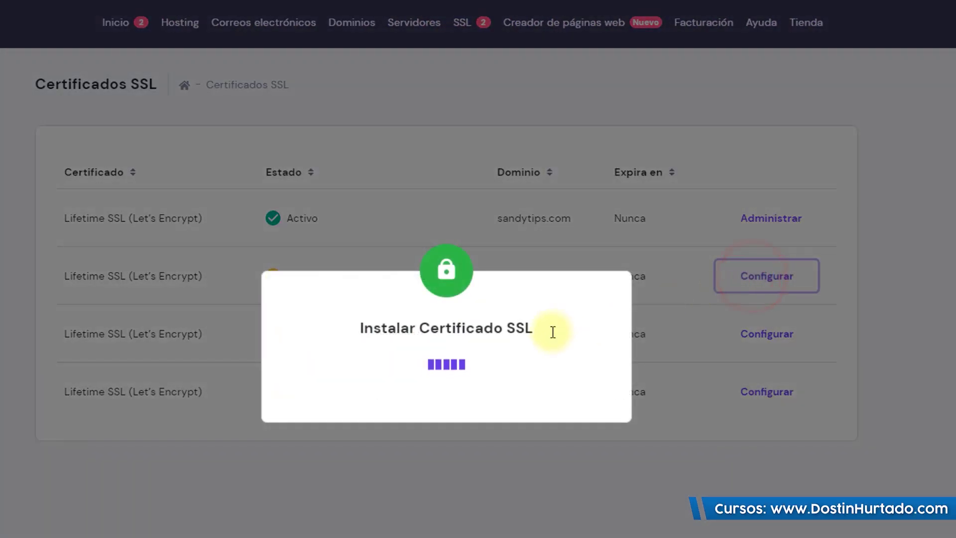
left_click(501, 357)
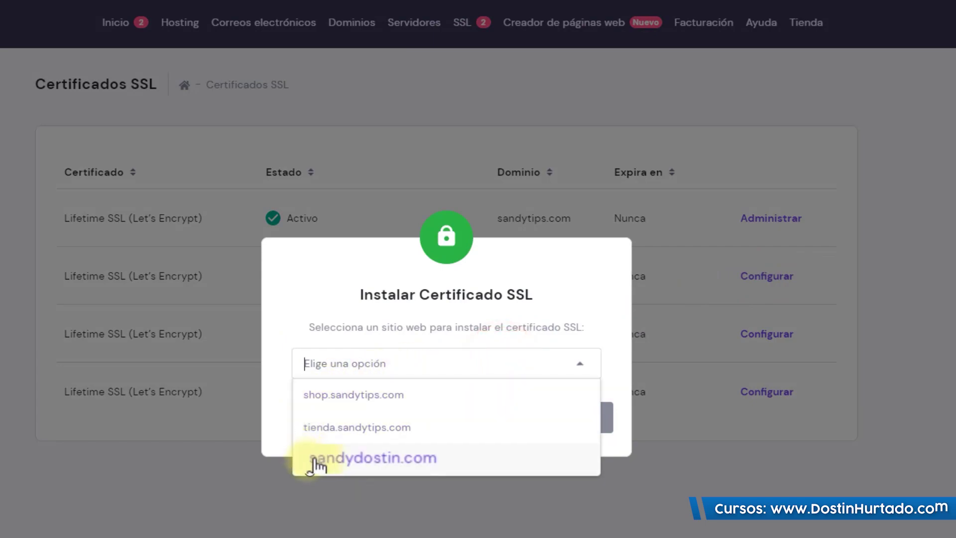
left_click(428, 463)
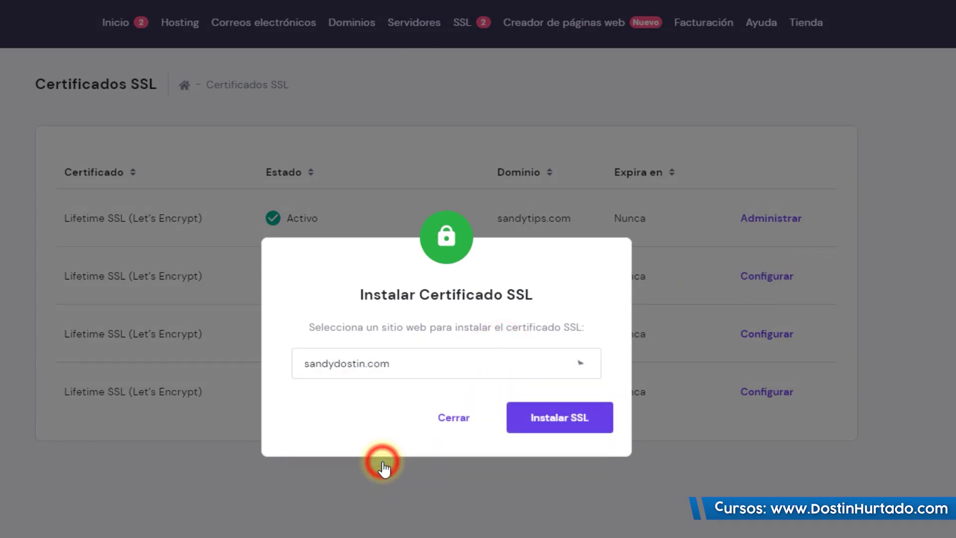
left_click(565, 421)
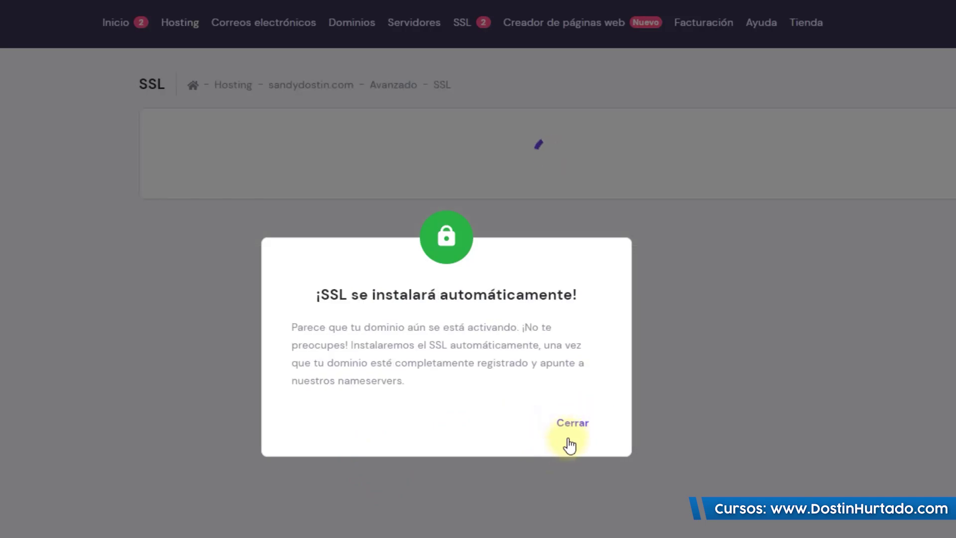
left_click(574, 423)
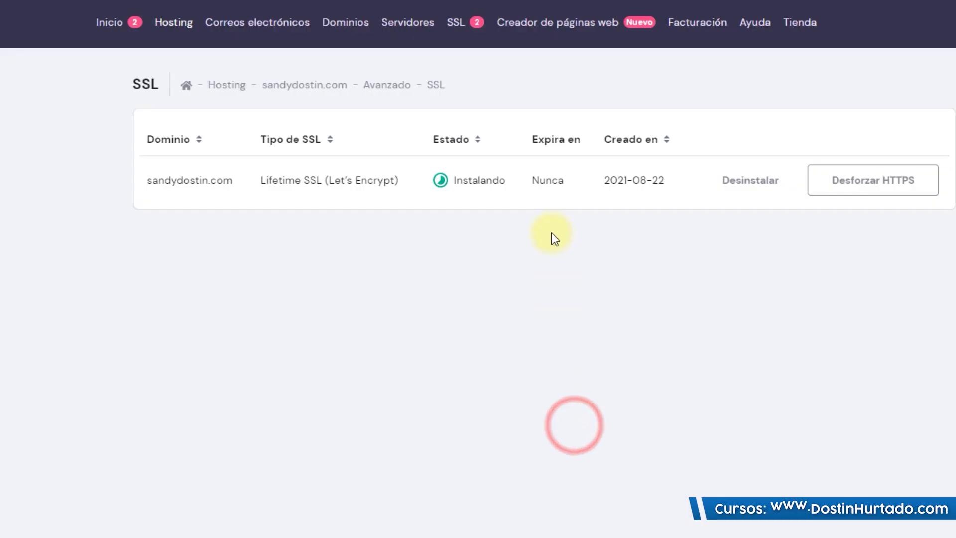
Return to the SSL certificates list and examine the status of the sandydostin.com entry
left_click(459, 32)
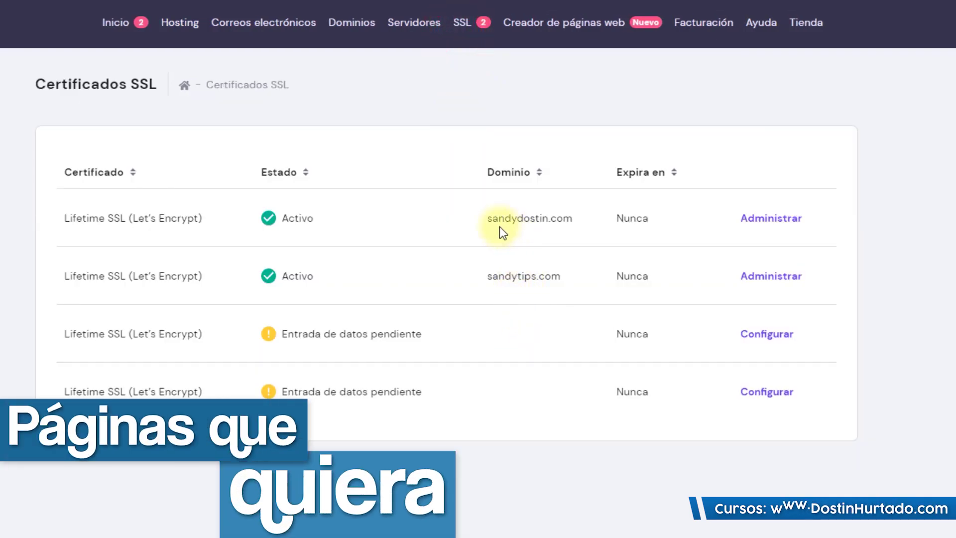
left_click_drag(486, 219, 571, 219)
left_click(570, 219)
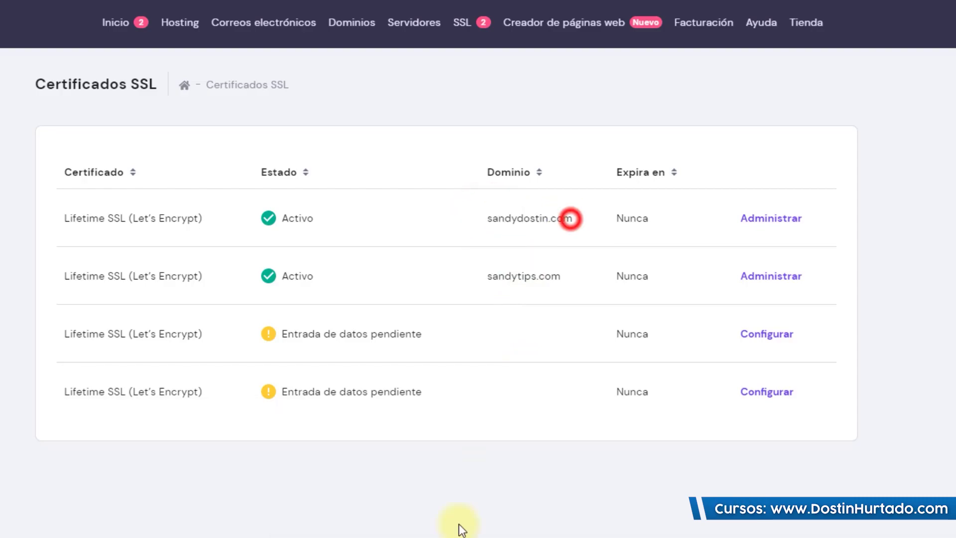
Reload sandydostin.com in the incognito window and check its connection security details and address
mouse_move(64, 528)
left_click(163, 494)
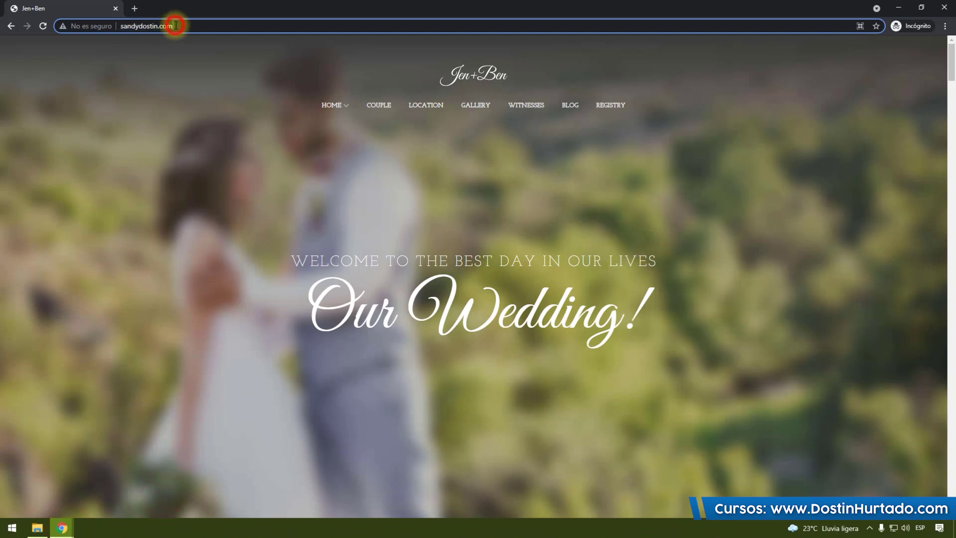
key("Return")
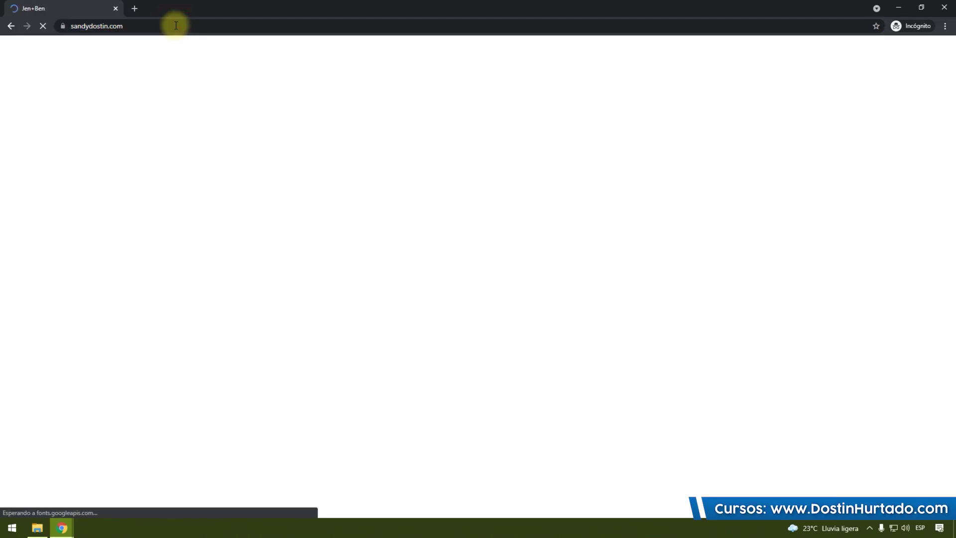
left_click(72, 29)
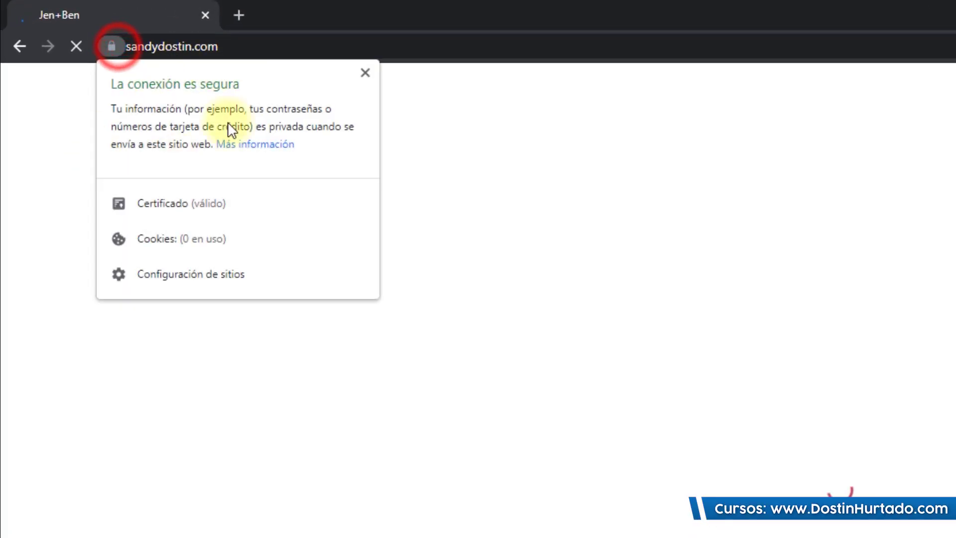
left_click(238, 47)
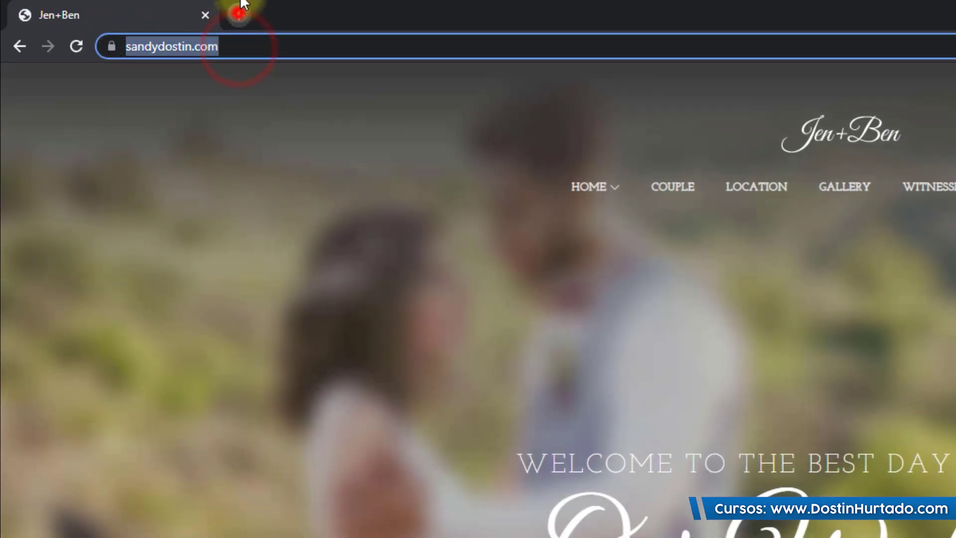
Load shop.sandytips.com in a new incognito tab to check its connection security, and close the incognito window
left_click(239, 15)
type("shop.sand")
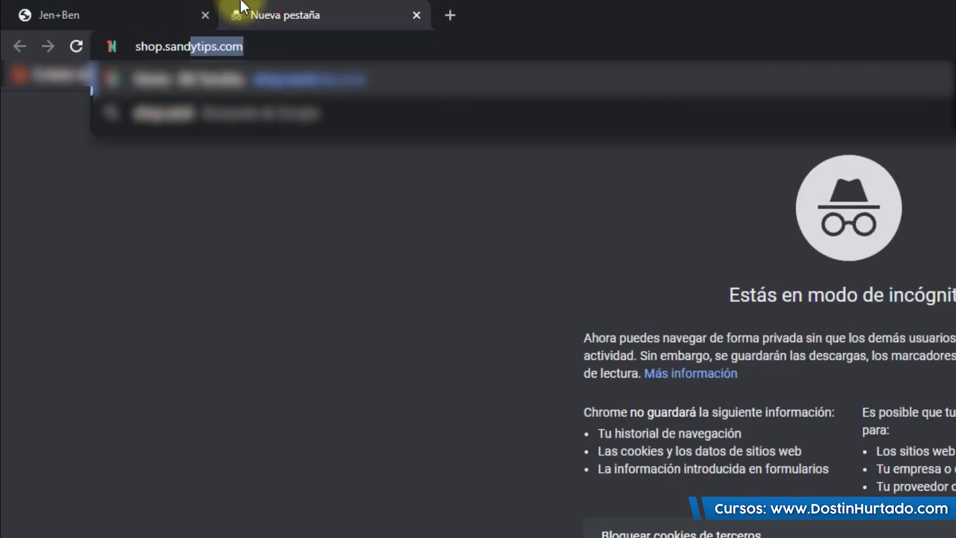
key("Return")
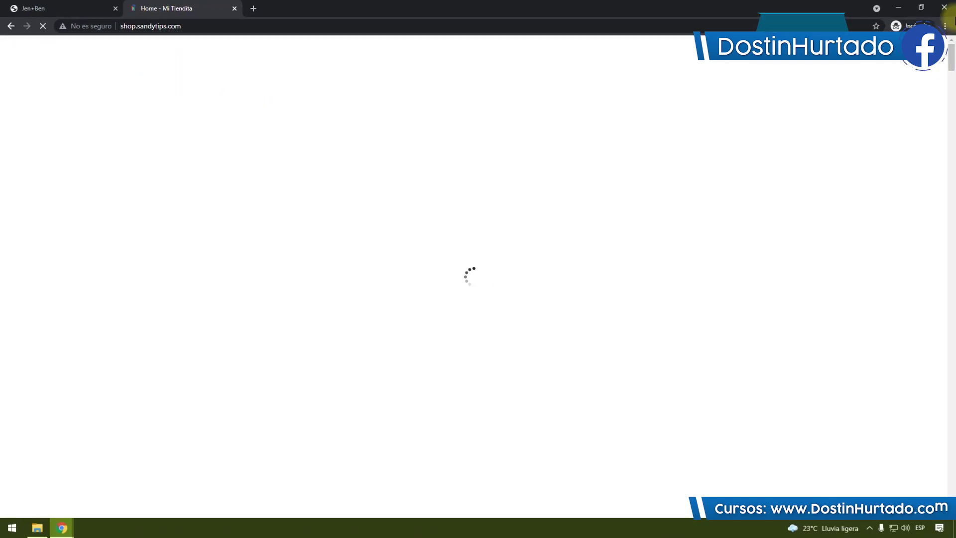
left_click(943, 7)
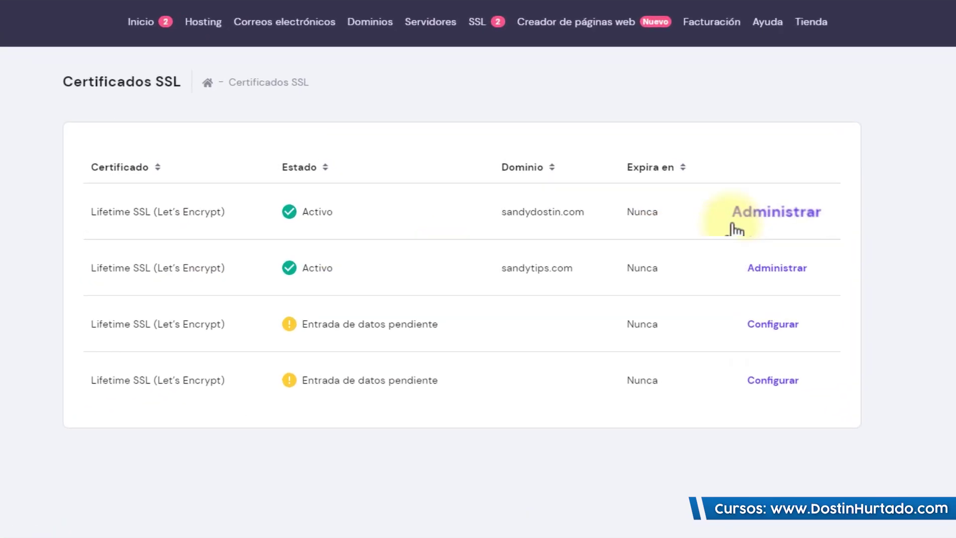
Open the sandydostin.com certificate's management page, and load sandydostin.com in a new tab to inspect its full address
left_click(771, 211)
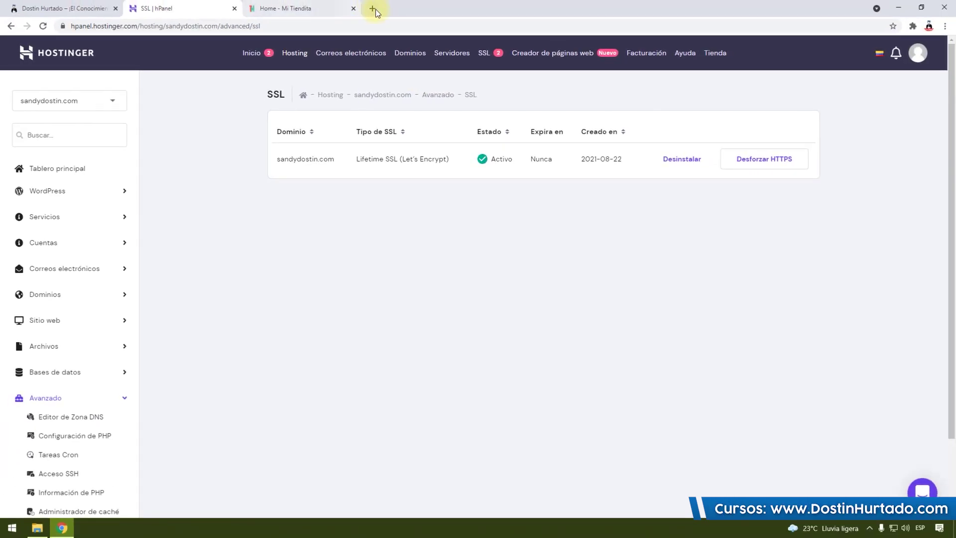
left_click(373, 9)
type("sandydostin.com")
key("Return")
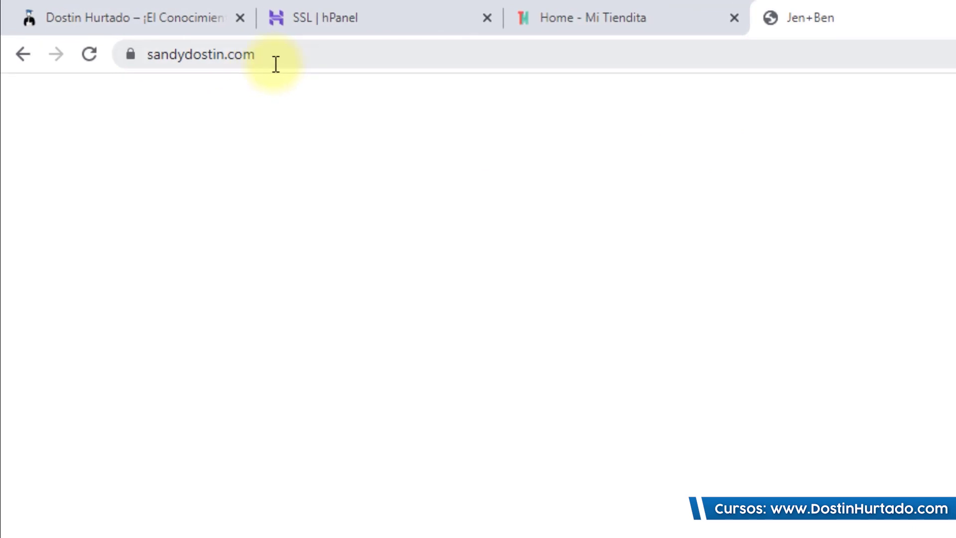
left_click(279, 60)
left_click(178, 61)
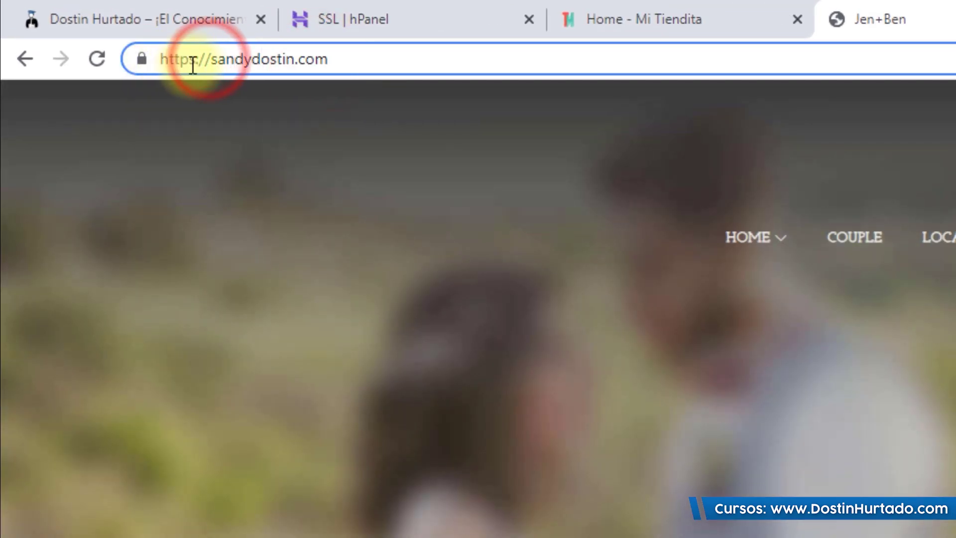
left_click(194, 63)
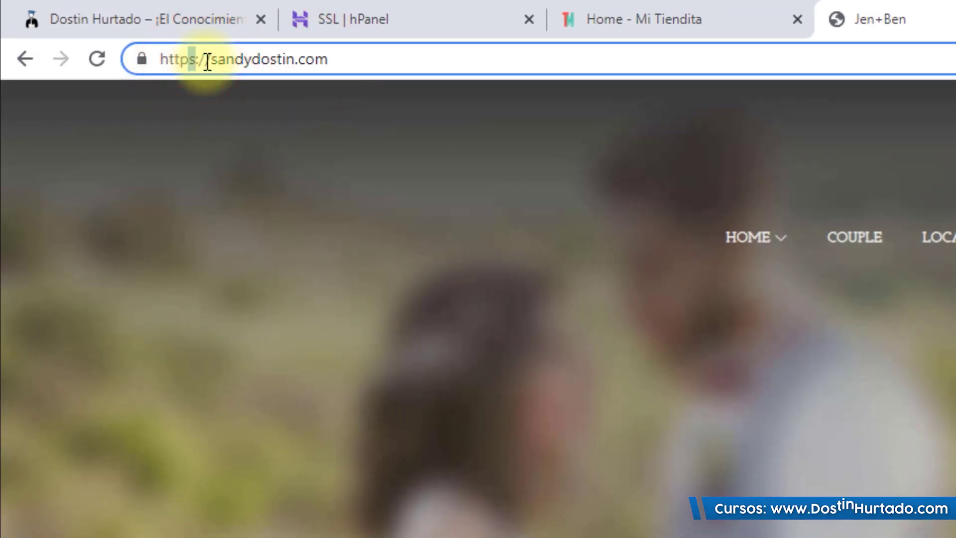
key("BackSpace")
left_click_drag(217, 58, 174, 60)
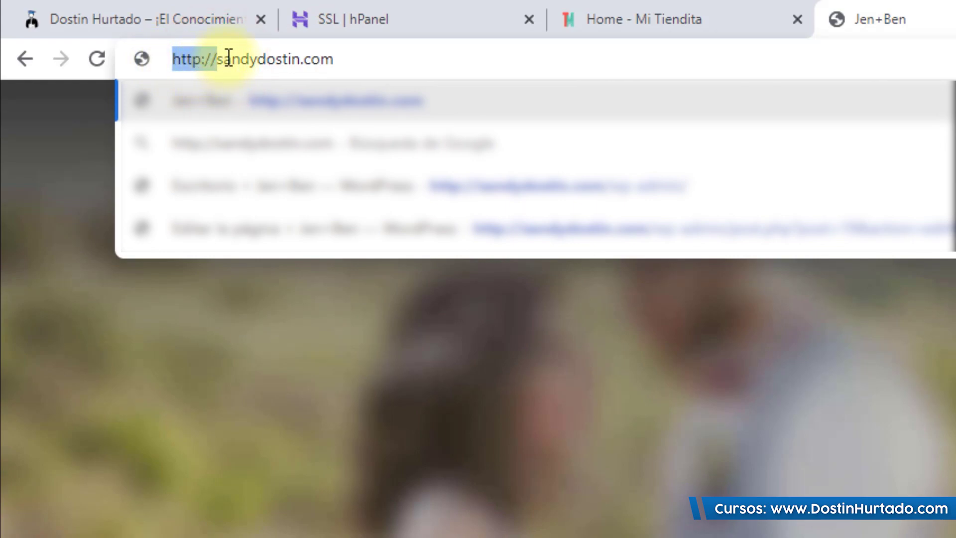
left_click(252, 58)
key("Return")
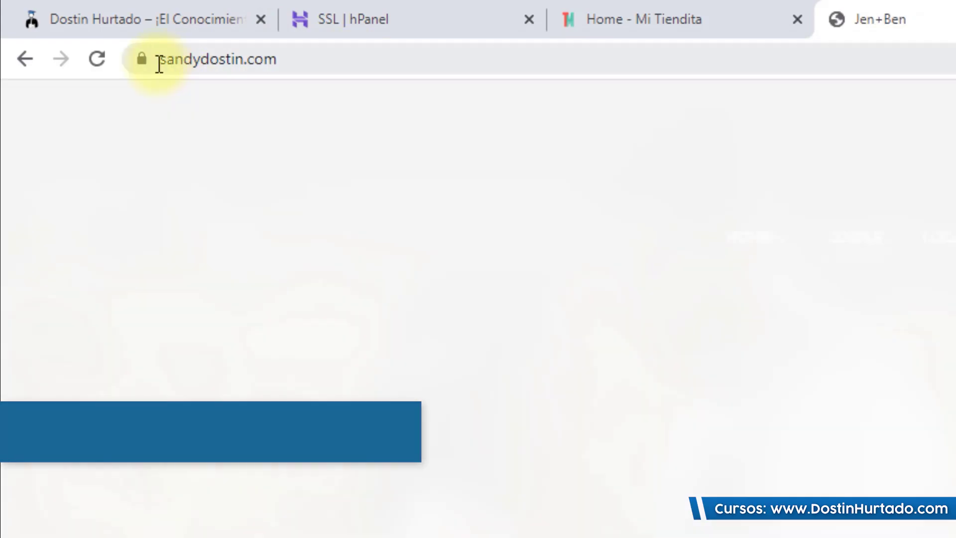
left_click(183, 57)
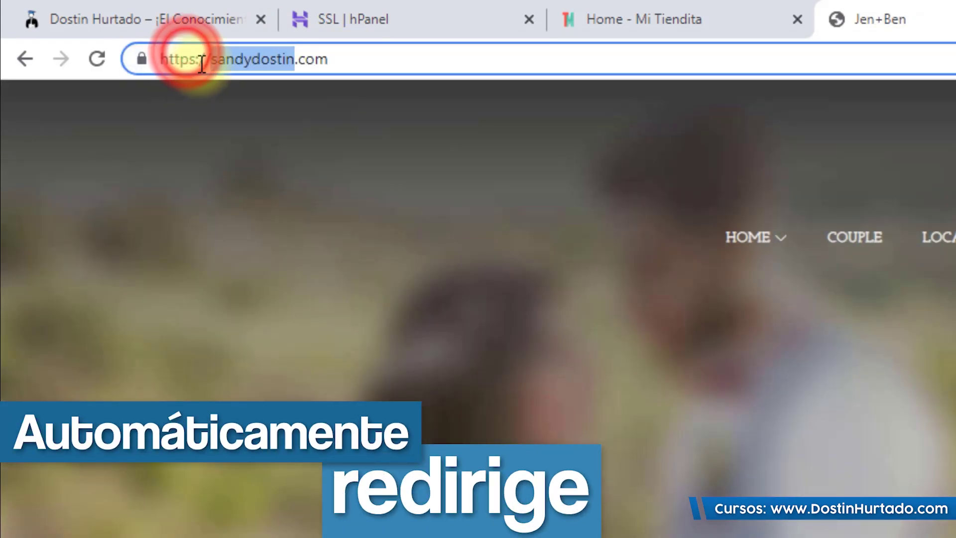
left_click(199, 61)
left_click(212, 59)
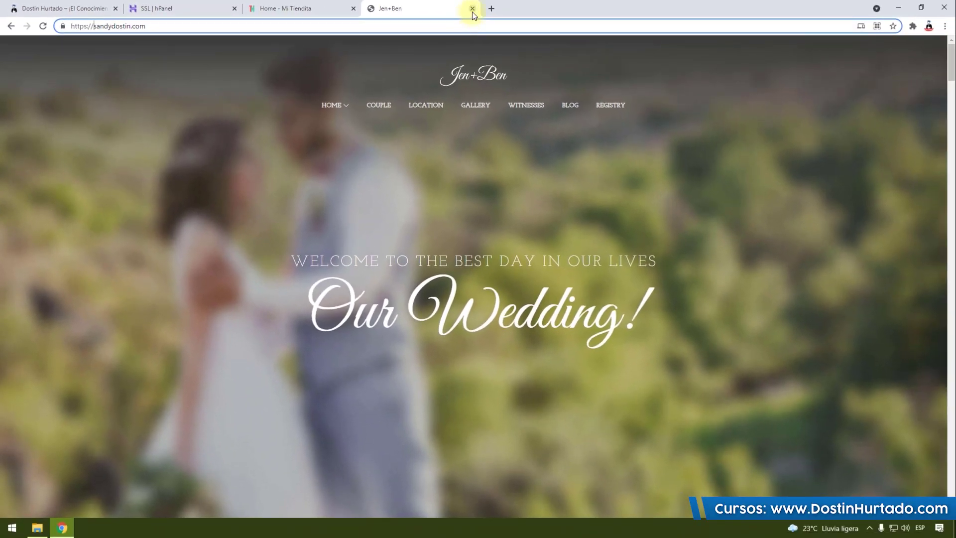
Return to the hosting panel's SSL page for sandydostin.com and open the chat window
left_click(185, 8)
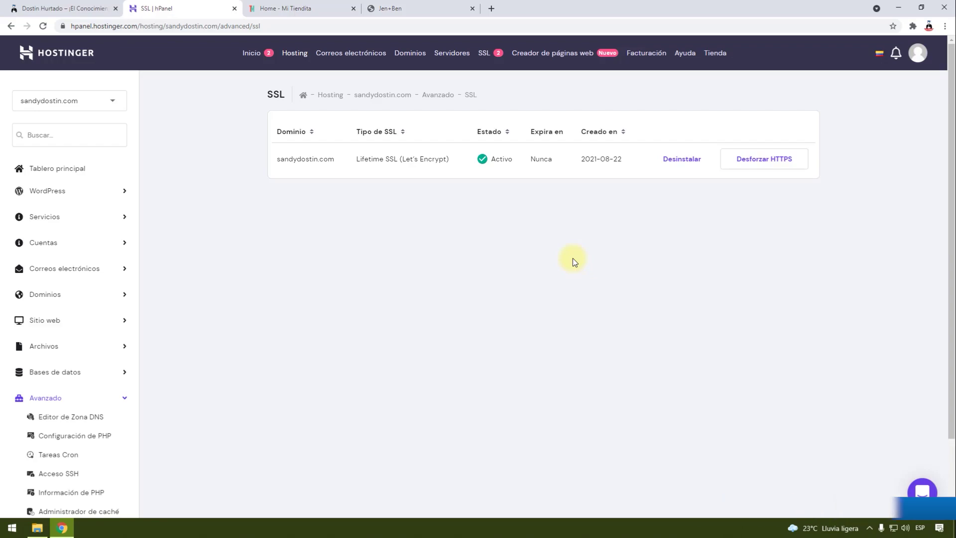
left_click(918, 493)
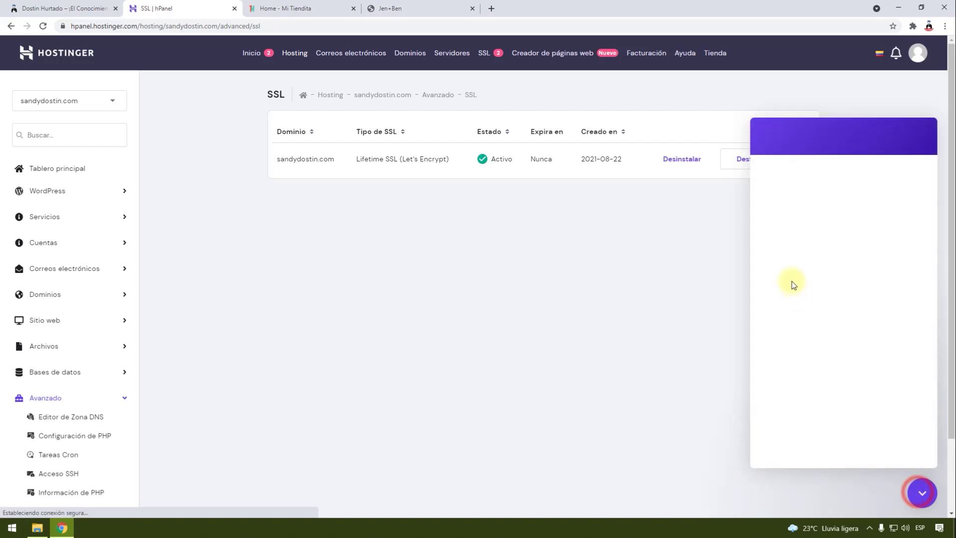